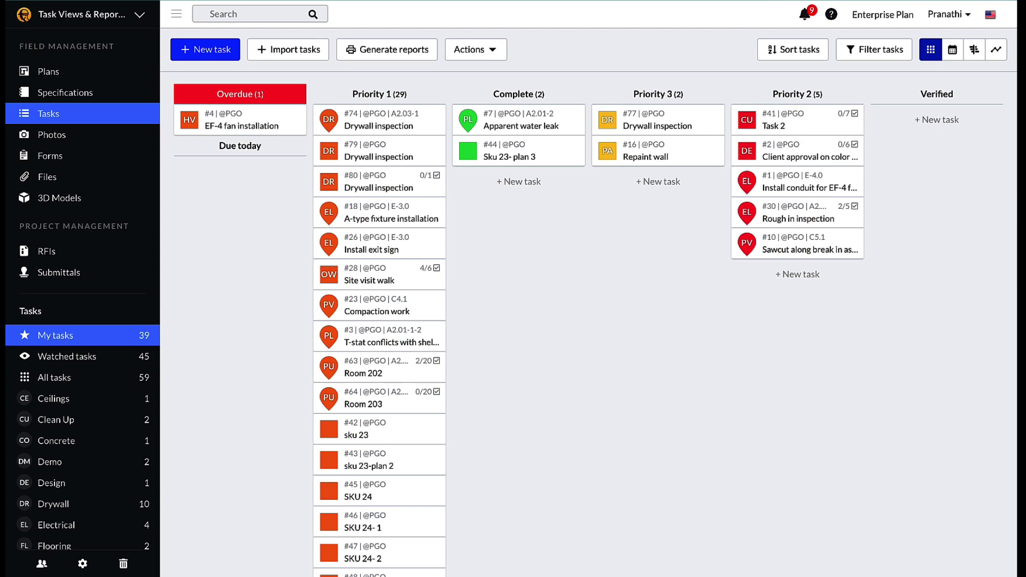
Step: Switch the tasks to the board view and look at Watched tasks, then All tasks
{"action": "left_click", "coordinate": [931, 50]}
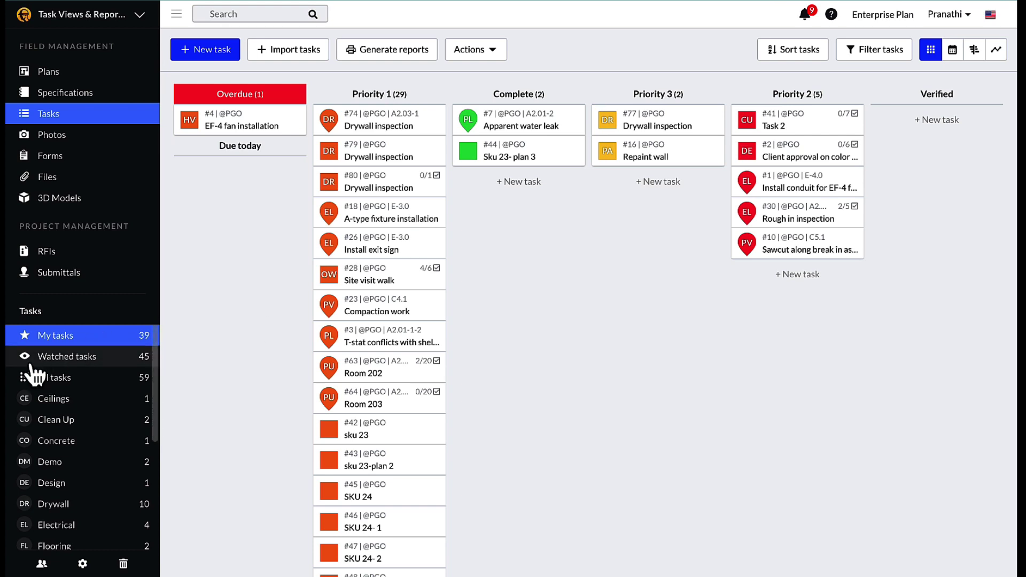
{"action": "left_click", "coordinate": [62, 361]}
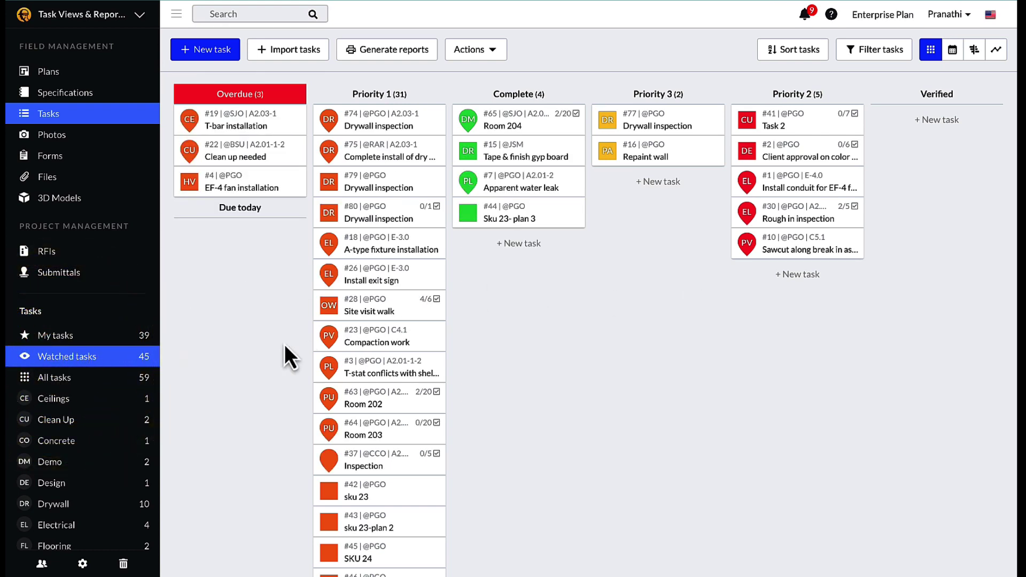
{"action": "left_click", "coordinate": [58, 377]}
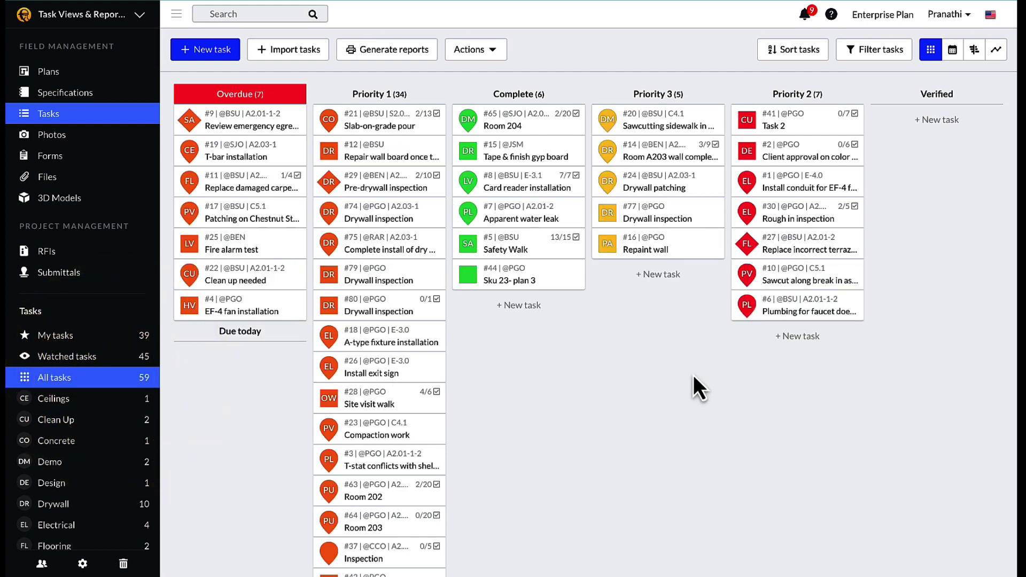
Step: Filter the board by Ceilings, Clean Up and Electrical, finishing on the Drywall category
{"action": "left_click", "coordinate": [80, 399]}
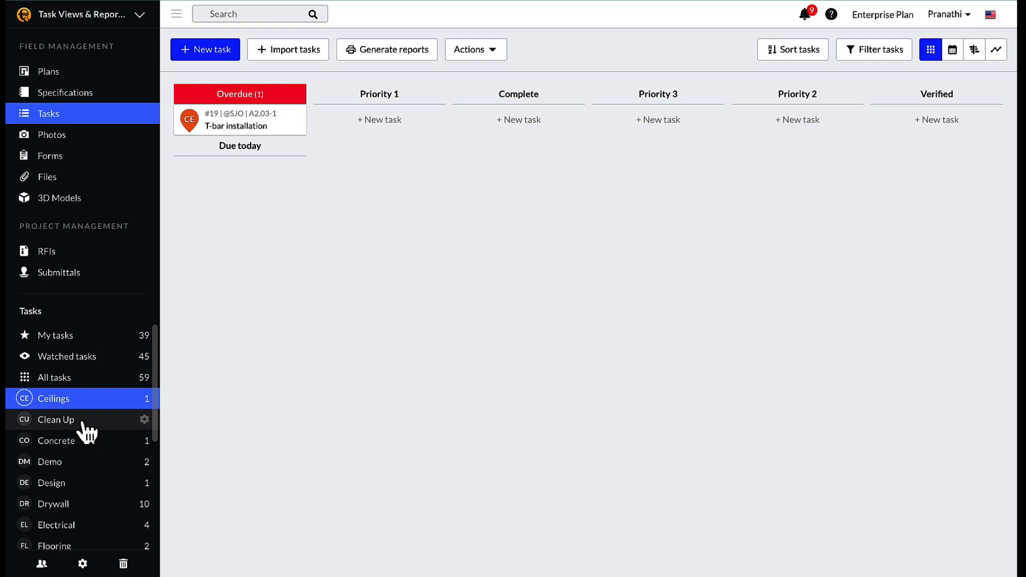
{"action": "left_click", "coordinate": [86, 420]}
{"action": "scroll", "coordinate": [81, 454], "scroll_direction": "down", "scroll_amount": 1}
{"action": "left_click", "coordinate": [65, 498]}
{"action": "left_click", "coordinate": [73, 478]}
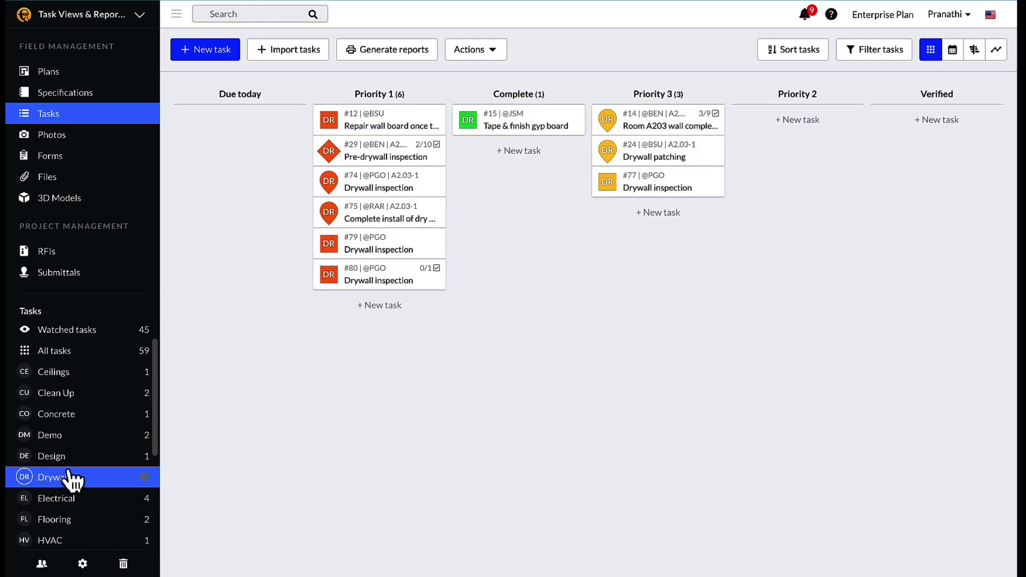
Step: Show all project tasks again, review the sort options, and browse the status and category filters
{"action": "left_click", "coordinate": [71, 352]}
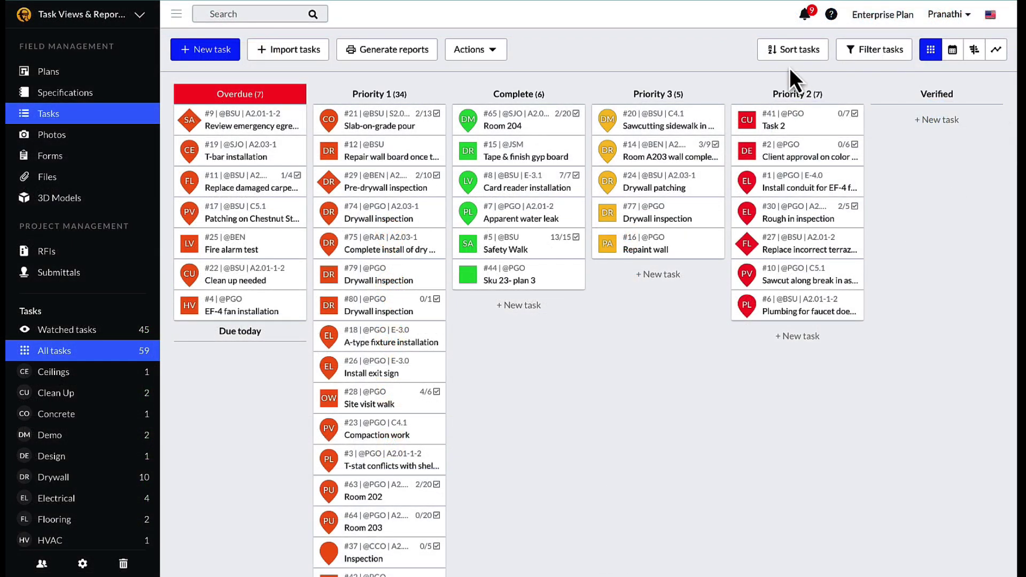
{"action": "left_click", "coordinate": [695, 119]}
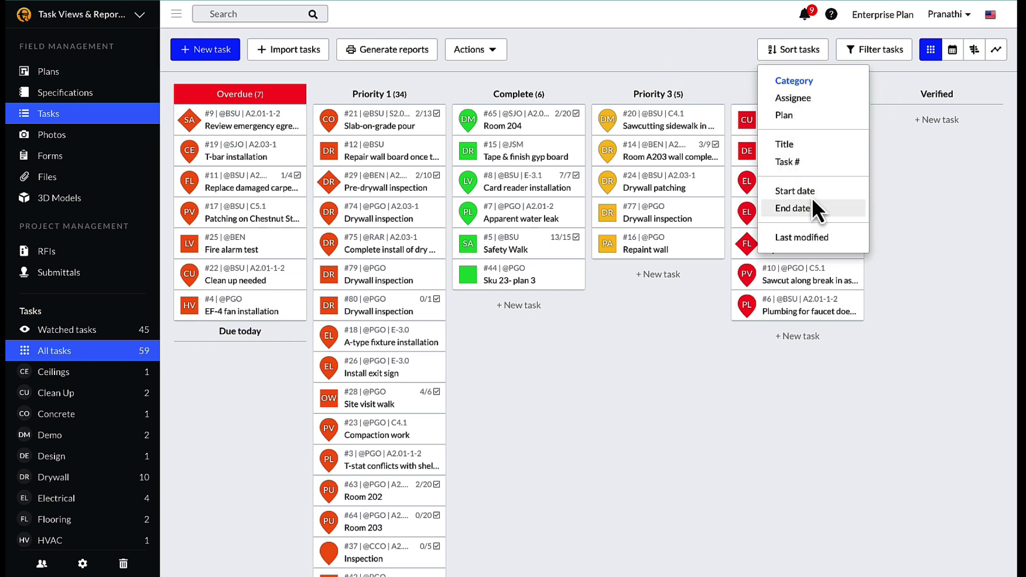
{"action": "left_click", "coordinate": [870, 51]}
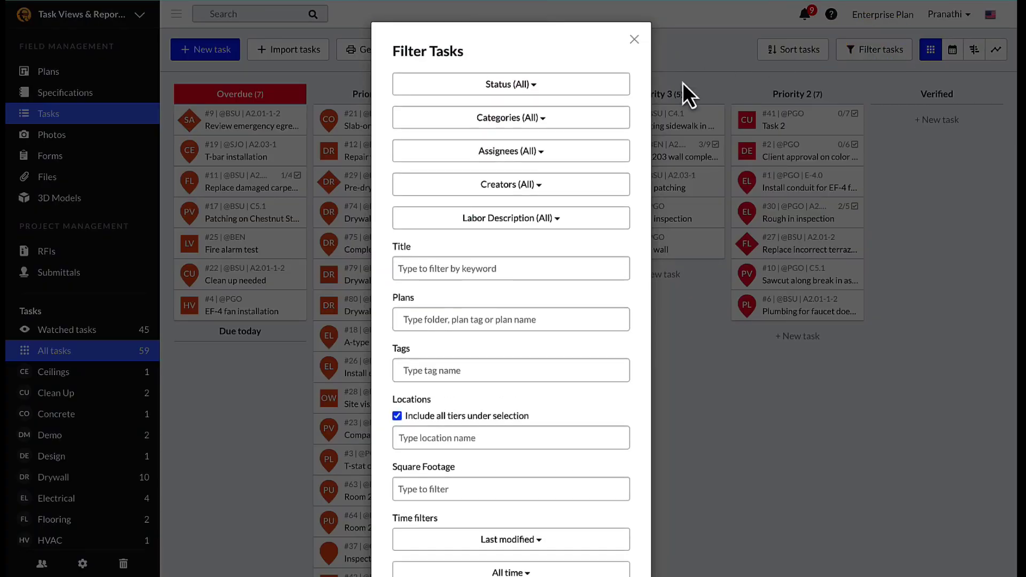
{"action": "left_click", "coordinate": [508, 92]}
{"action": "left_click", "coordinate": [498, 90]}
{"action": "left_click", "coordinate": [499, 119]}
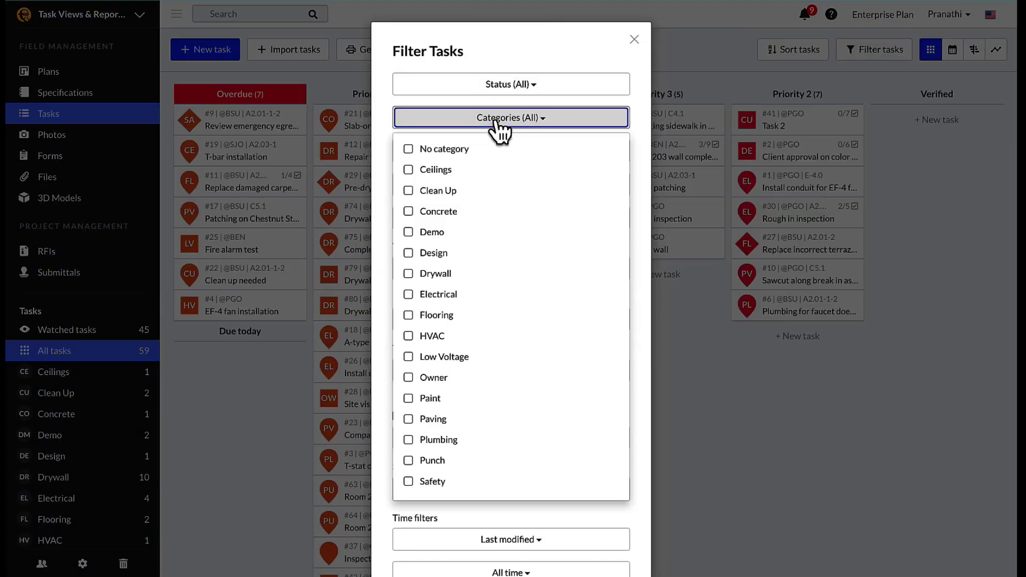
{"action": "left_click", "coordinate": [499, 121]}
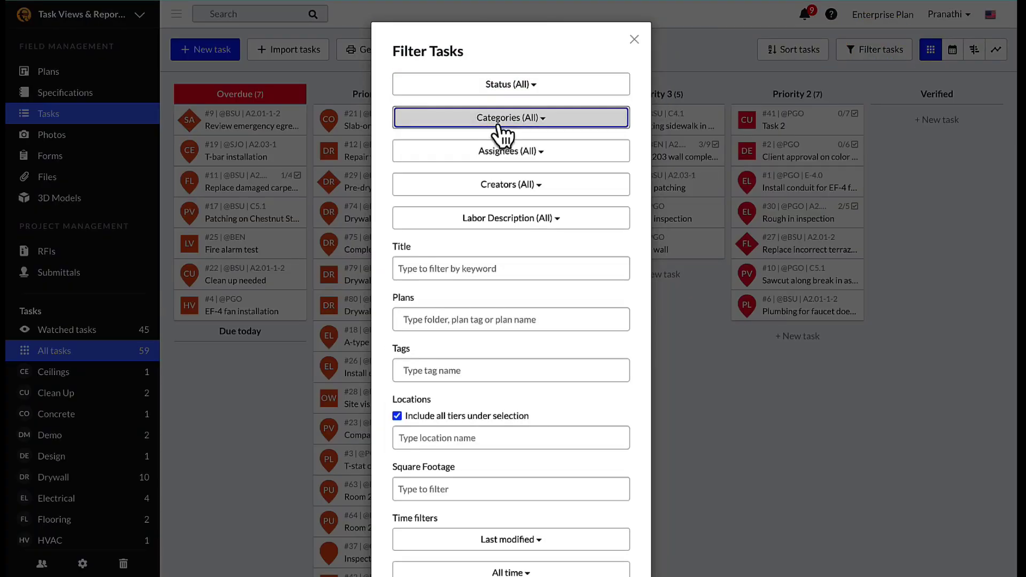
Step: Browse the title keyword, plans and tag filters, then close the filters without applying any
{"action": "left_click", "coordinate": [514, 268]}
{"action": "left_click", "coordinate": [495, 319]}
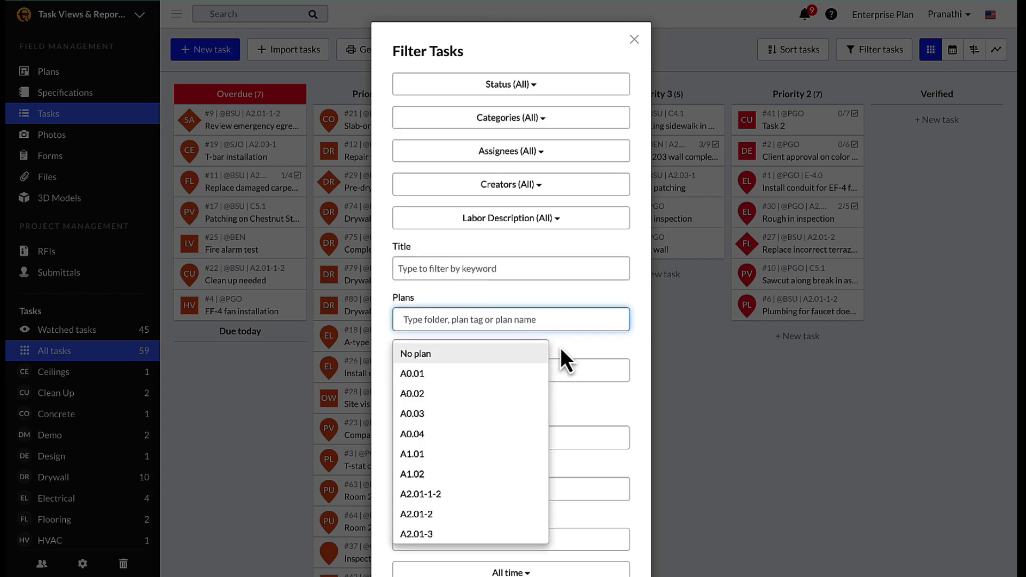
{"action": "left_click", "coordinate": [524, 372]}
{"action": "left_click", "coordinate": [576, 407]}
{"action": "scroll", "coordinate": [572, 408], "scroll_direction": "down", "scroll_amount": 3}
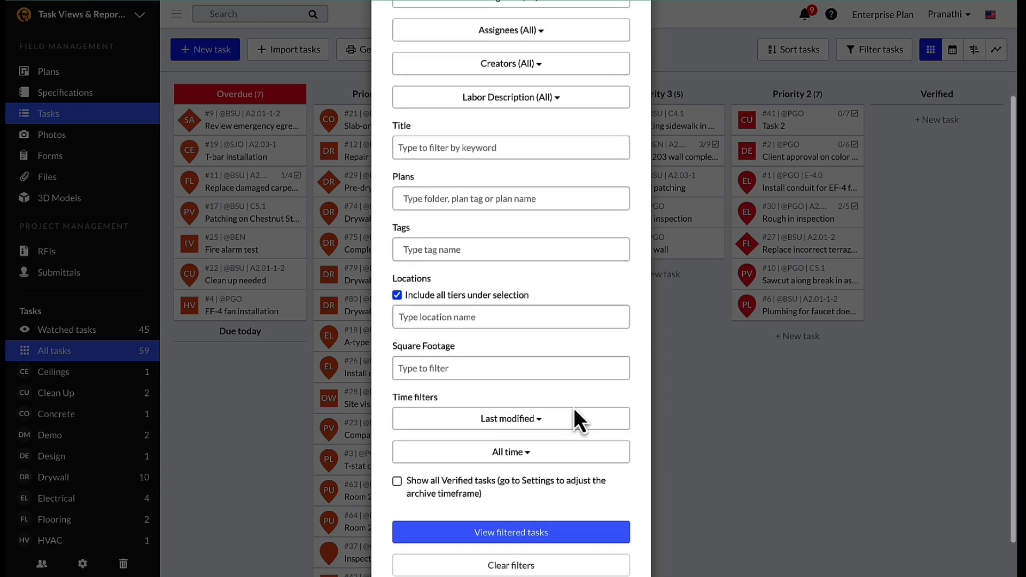
{"action": "scroll", "coordinate": [545, 299], "scroll_direction": "up", "scroll_amount": 3}
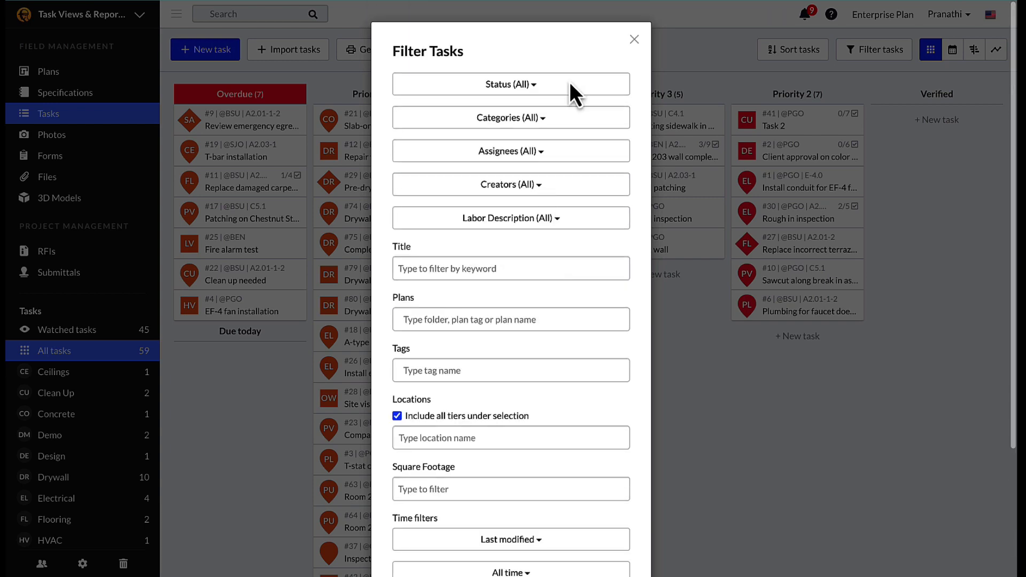
{"action": "left_click", "coordinate": [633, 41]}
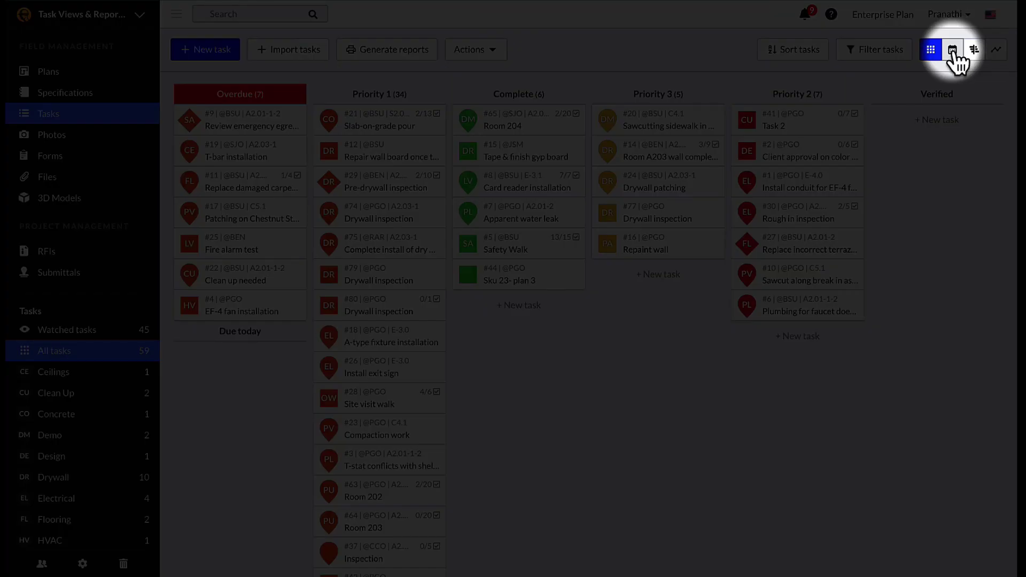
Step: Show the tasks on a calendar and inspect the Drywall inspection task's details
{"action": "left_click", "coordinate": [952, 51]}
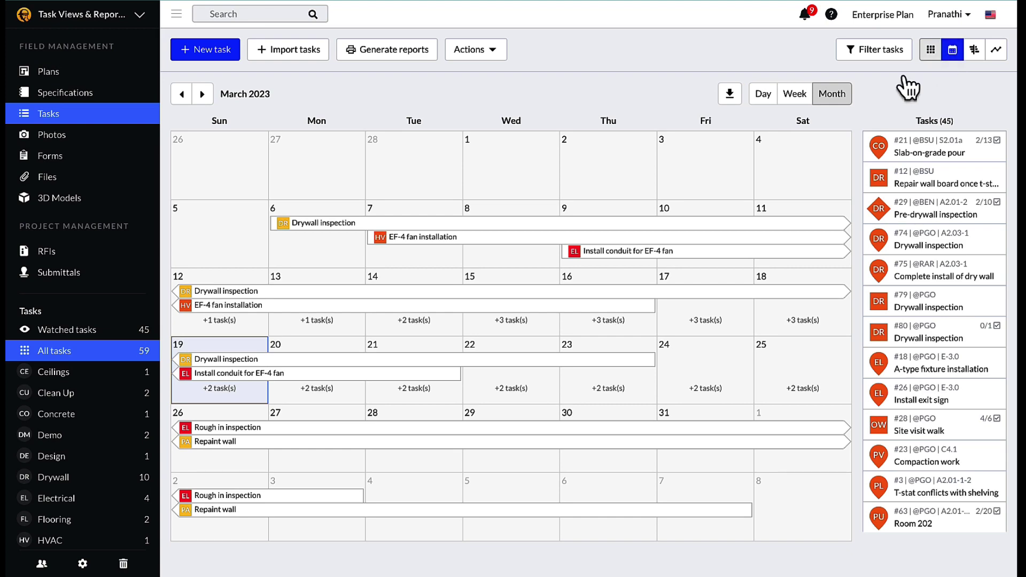
{"action": "left_click", "coordinate": [332, 225]}
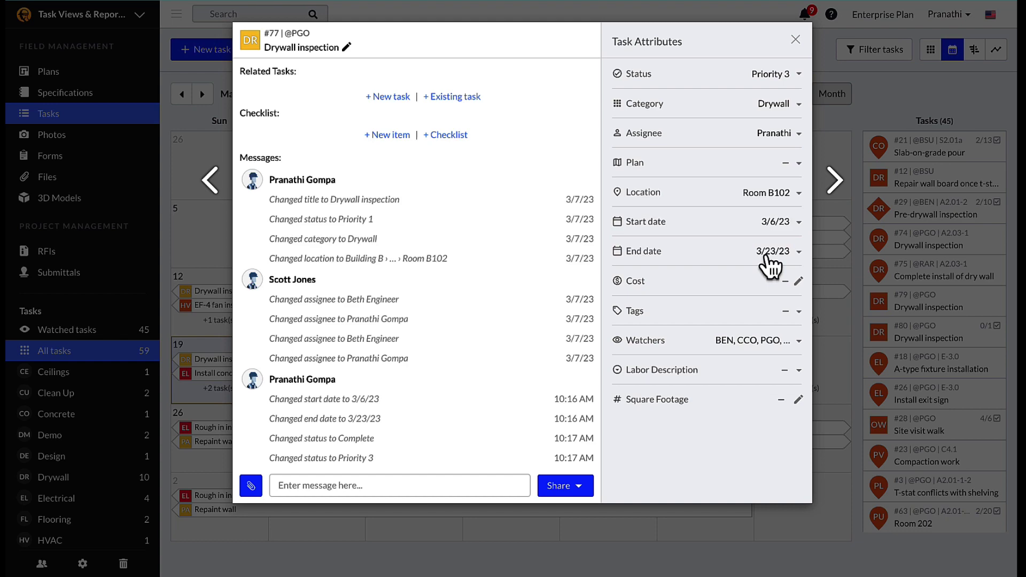
{"action": "left_click", "coordinate": [795, 40]}
Step: Try the Day, Week and Month layouts, then export the March 2023 month calendar as a PDF
{"action": "left_click", "coordinate": [763, 95]}
{"action": "left_click", "coordinate": [794, 95]}
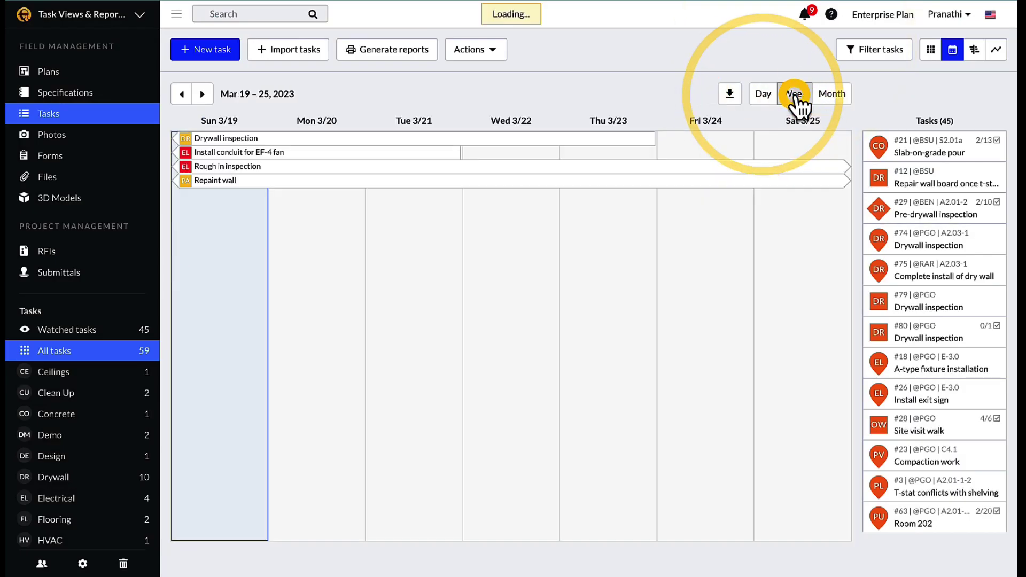
{"action": "left_click", "coordinate": [834, 95]}
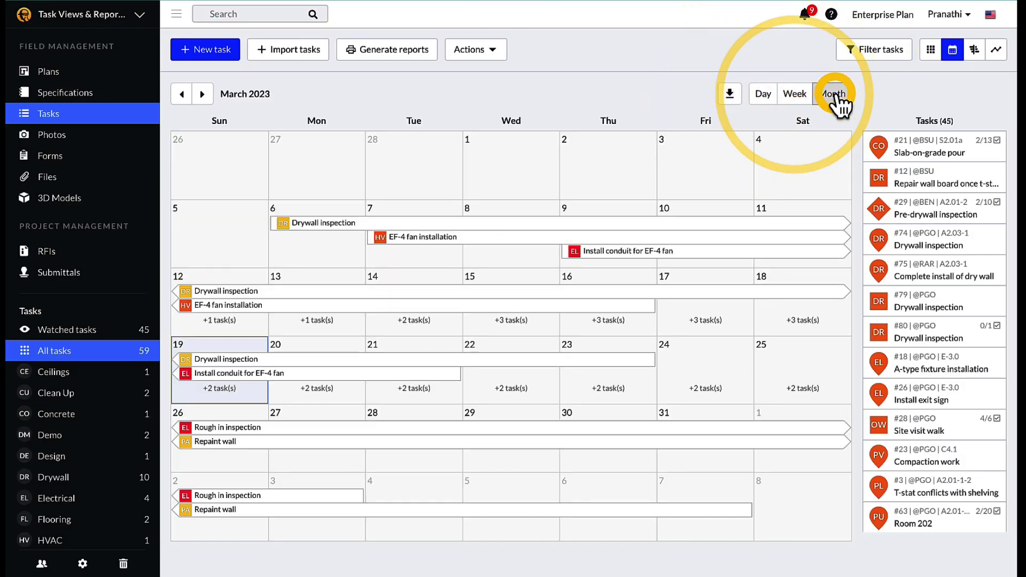
{"action": "left_click", "coordinate": [730, 93]}
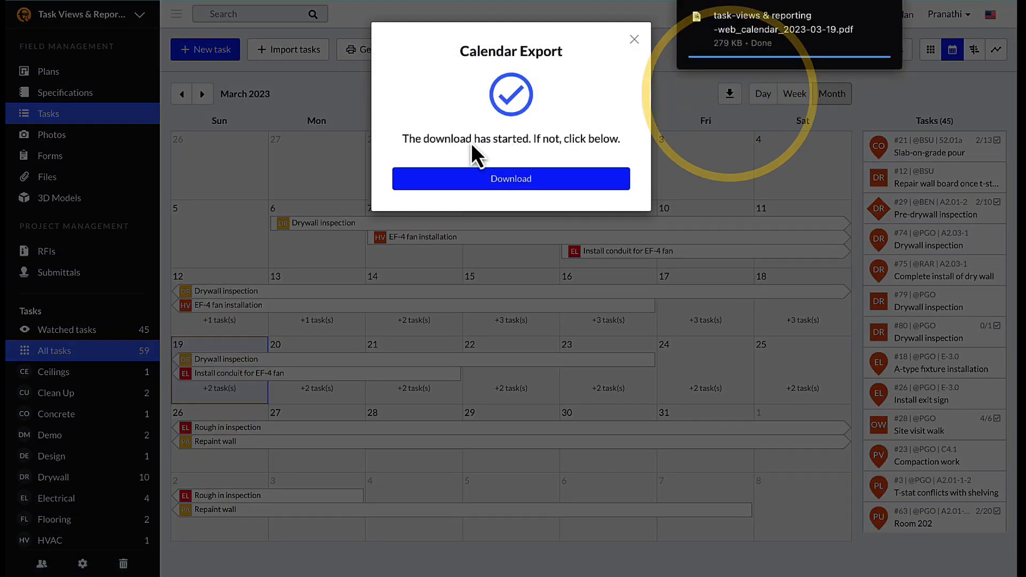
{"action": "left_click", "coordinate": [695, 74]}
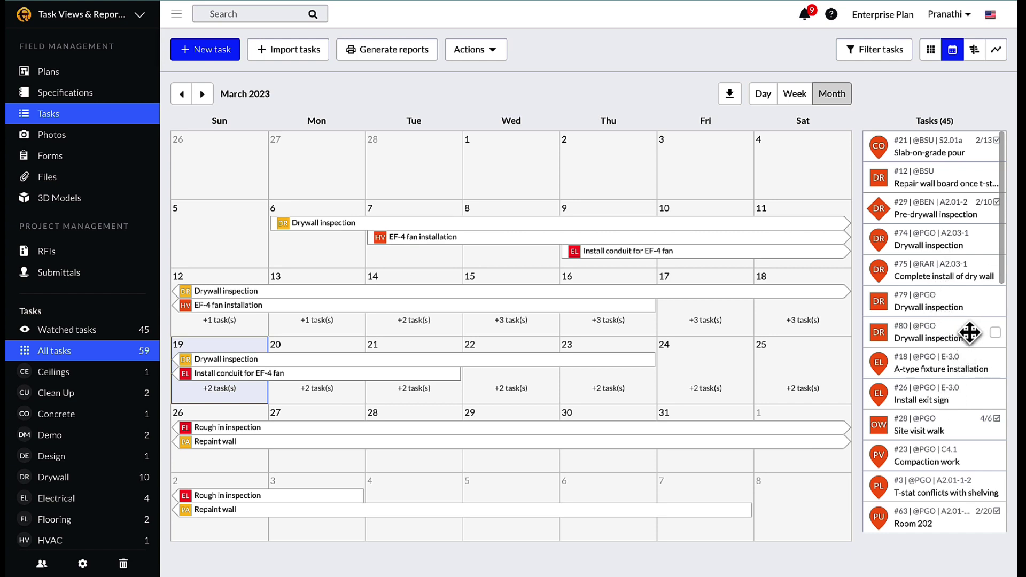
Step: Schedule Drywall inspection #74 for Feb 28–Mar 3, then start a date shift for tasks #79 and #80
{"action": "left_click_drag", "start_coordinate": [921, 245], "coordinate": [402, 176]}
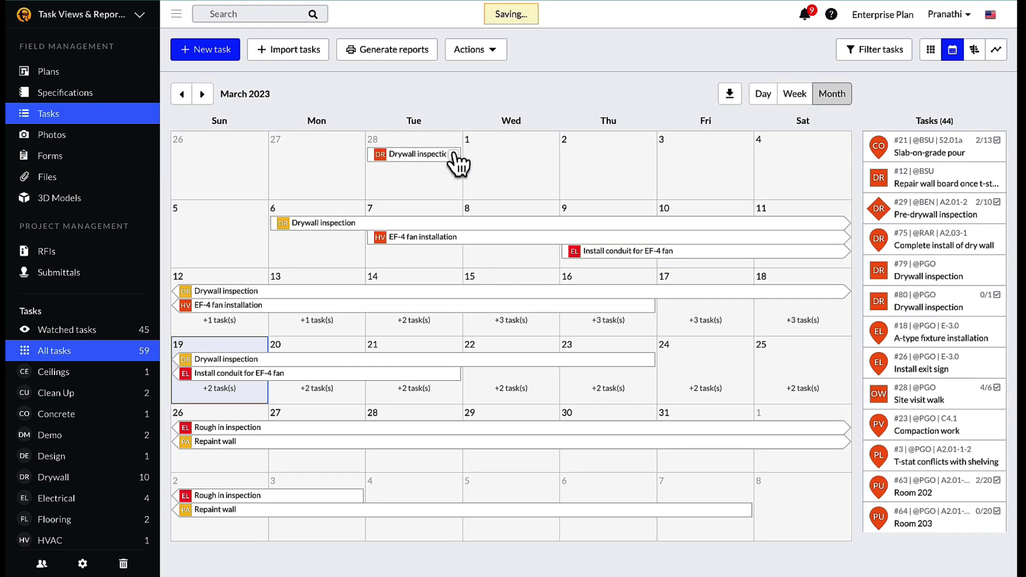
{"action": "left_click_drag", "start_coordinate": [449, 153], "coordinate": [716, 161]}
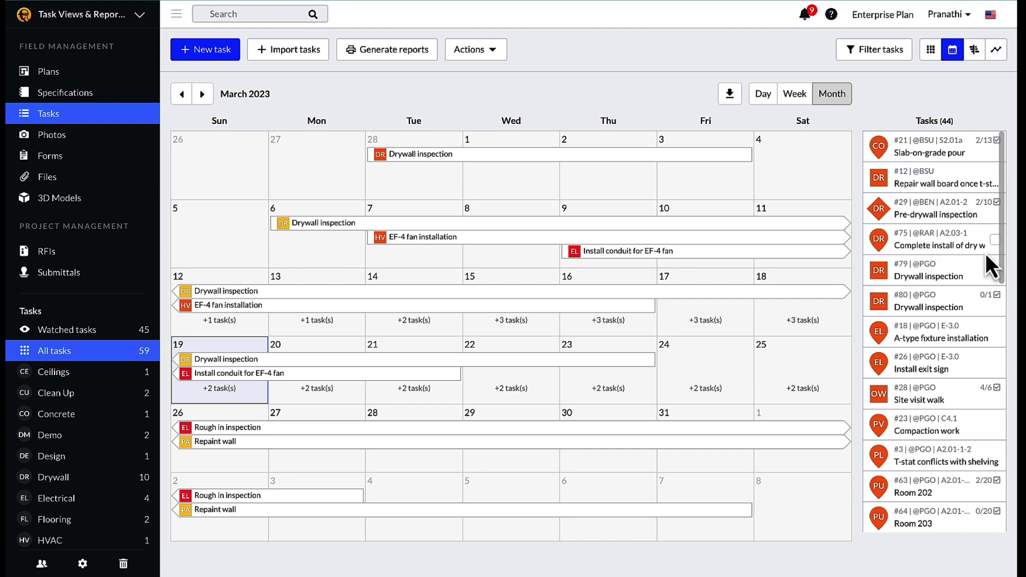
{"action": "left_click", "coordinate": [995, 271]}
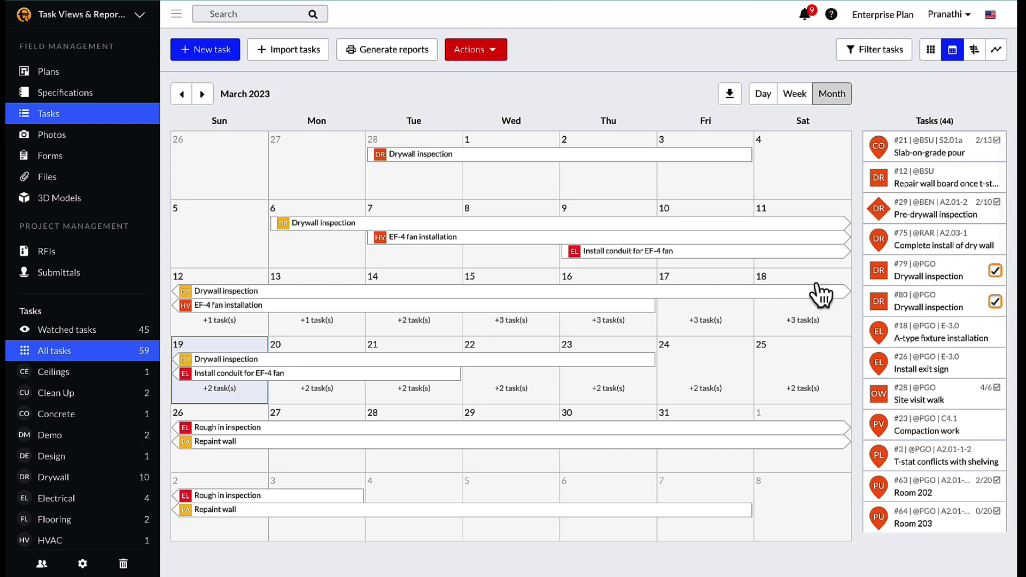
{"action": "left_click", "coordinate": [488, 52]}
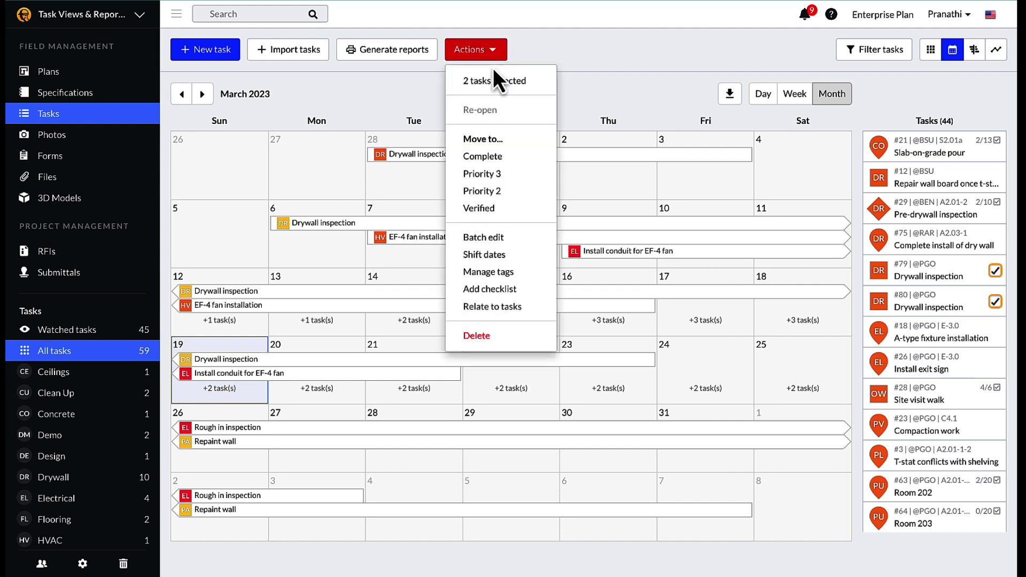
{"action": "left_click", "coordinate": [502, 254]}
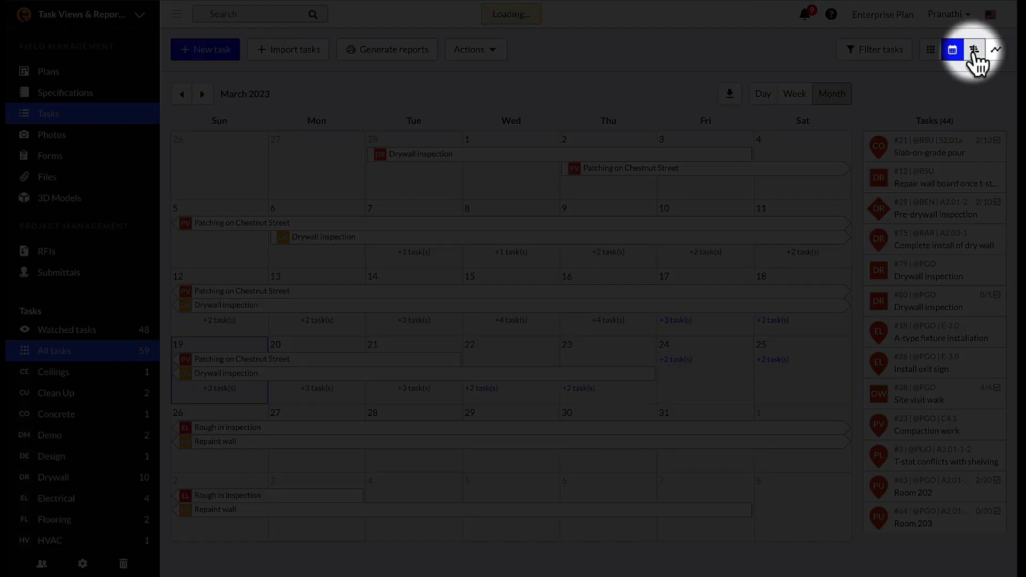
Step: Switch to the Gantt view and review the Patching on Chestnut Street task details
{"action": "left_click", "coordinate": [975, 55]}
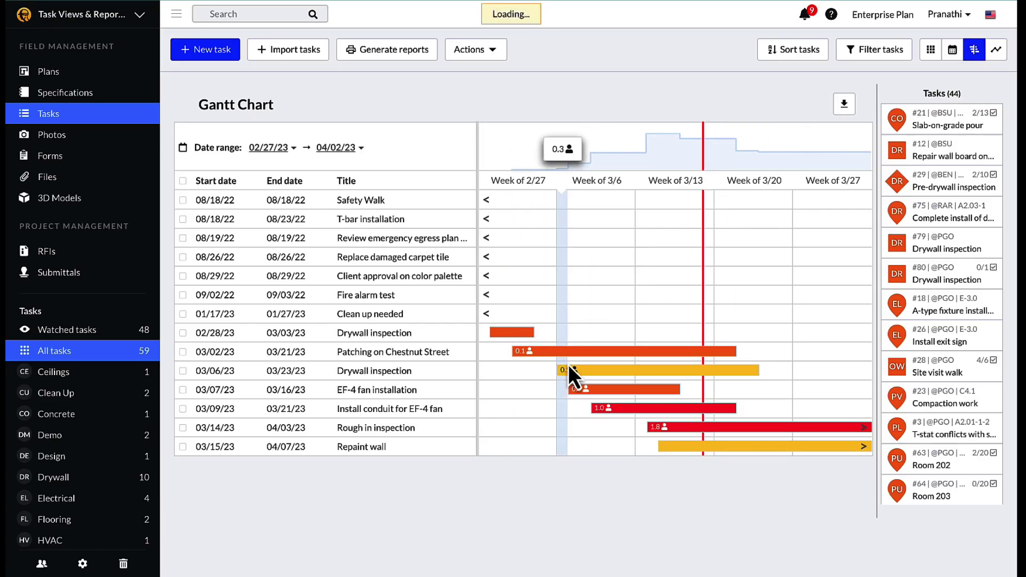
{"action": "mouse_move", "coordinate": [632, 351]}
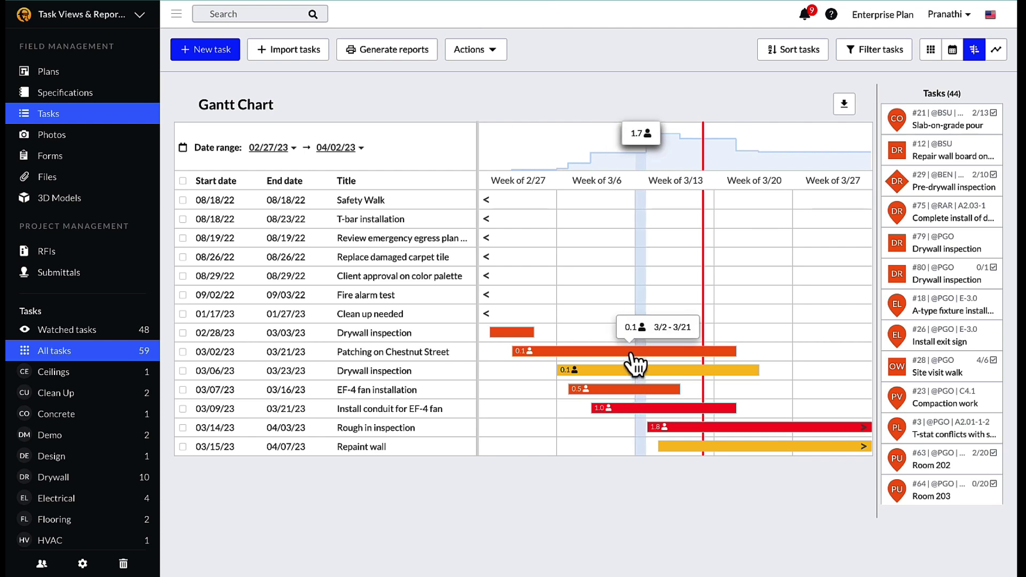
{"action": "left_click", "coordinate": [559, 353]}
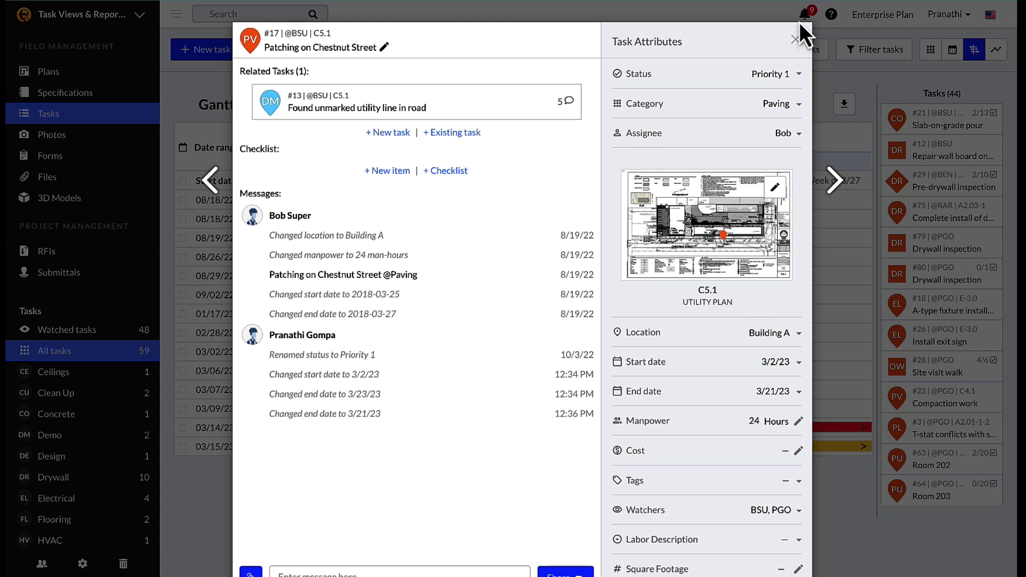
{"action": "left_click", "coordinate": [796, 41]}
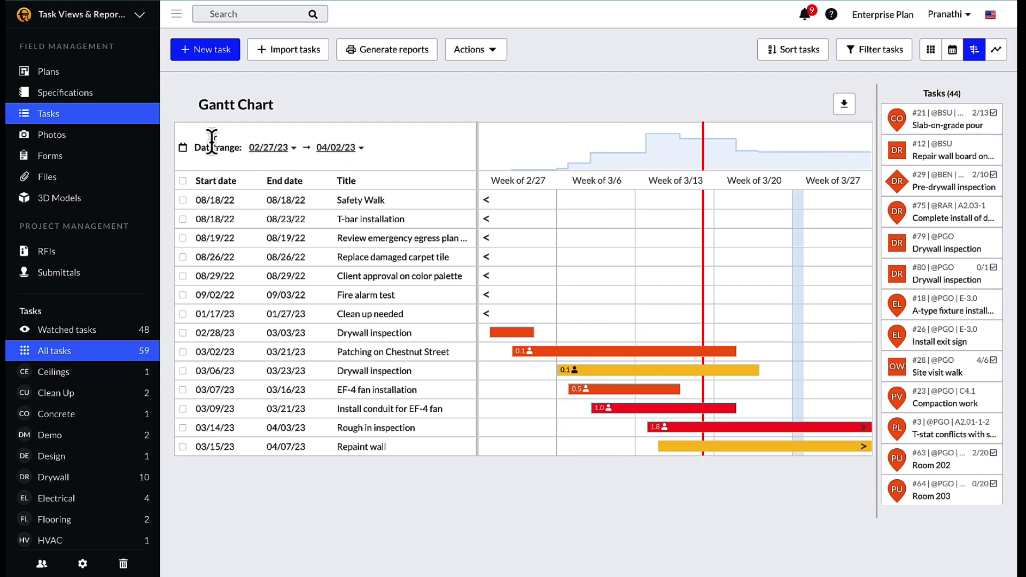
Step: Move the chart start to March 2023 and shorten EF-4 fan installation to end 03/12/23
{"action": "left_click", "coordinate": [268, 148]}
{"action": "left_click", "coordinate": [419, 189]}
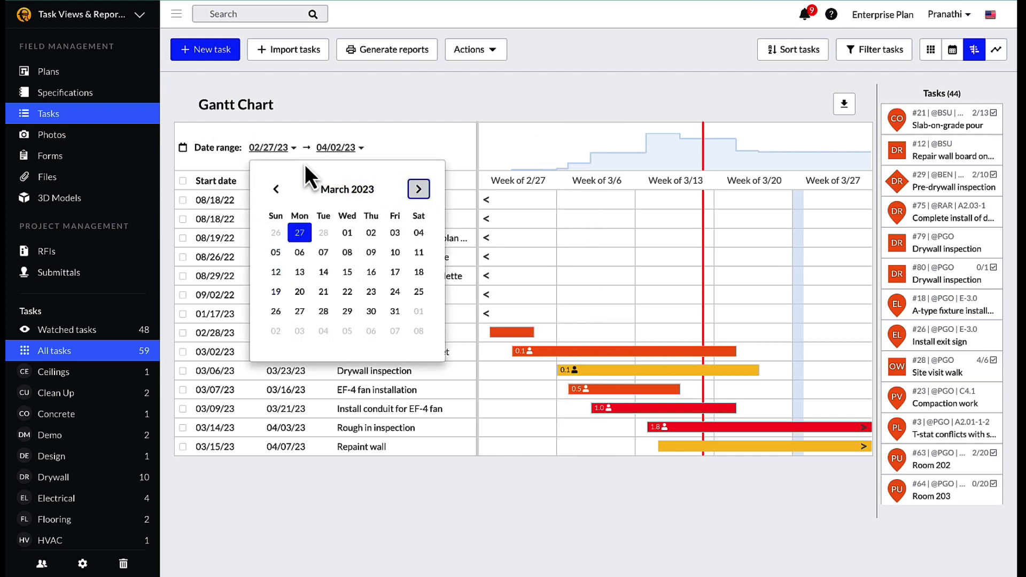
{"action": "left_click", "coordinate": [799, 287]}
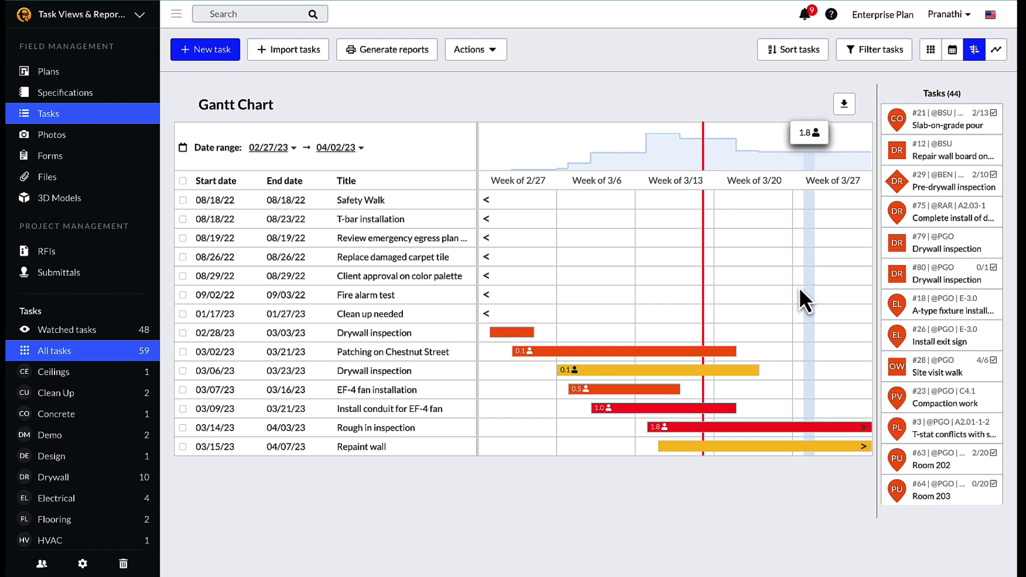
{"action": "left_click_drag", "start_coordinate": [669, 389], "coordinate": [620, 392]}
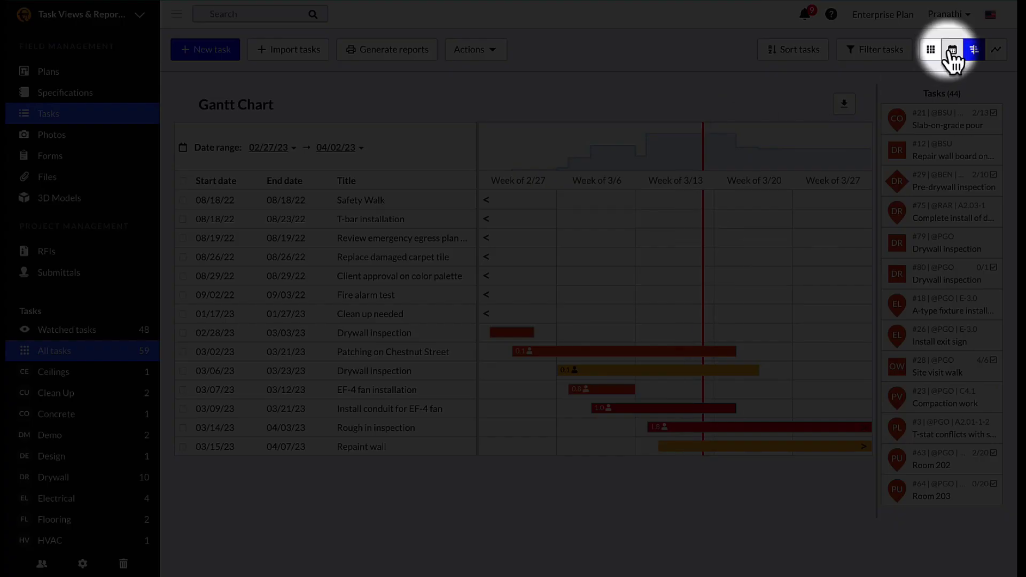
Step: Review the analytics charts for 60 tasks and their grouping options, then return to the March 2023 calendar
{"action": "left_click", "coordinate": [997, 50]}
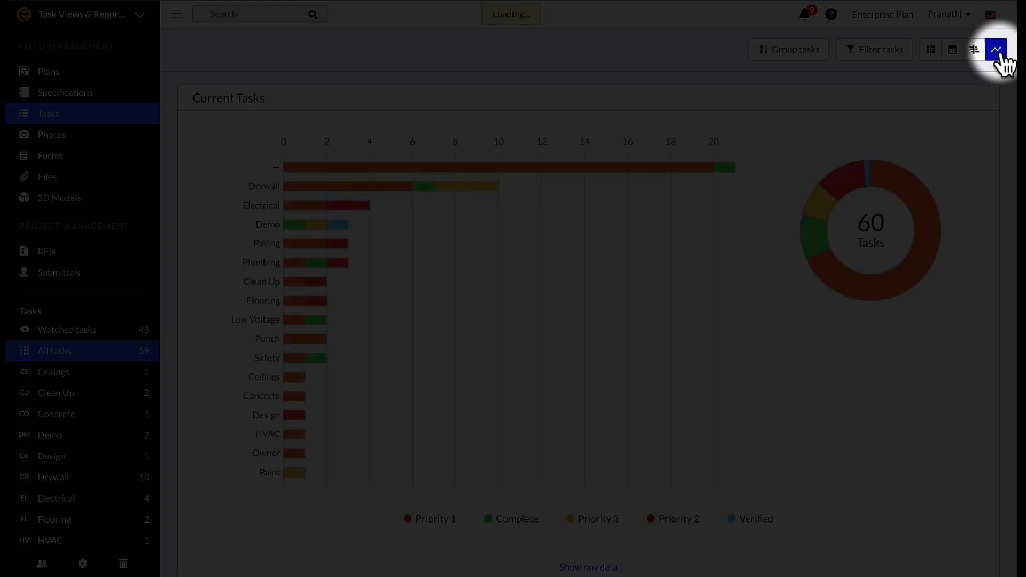
{"action": "scroll", "coordinate": [272, 120], "scroll_direction": "down", "scroll_amount": 6}
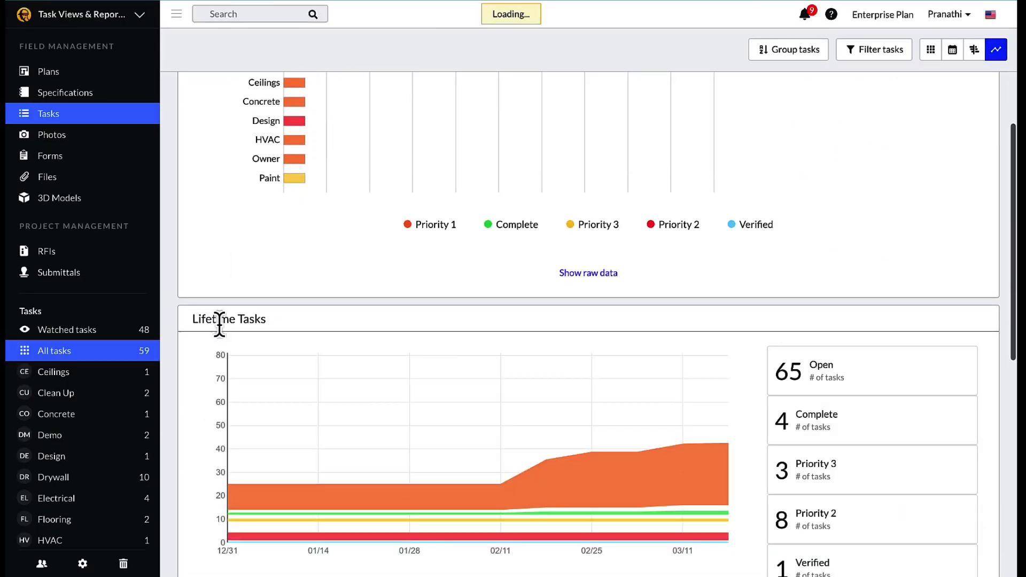
{"action": "scroll", "coordinate": [241, 315], "scroll_direction": "down", "scroll_amount": 8}
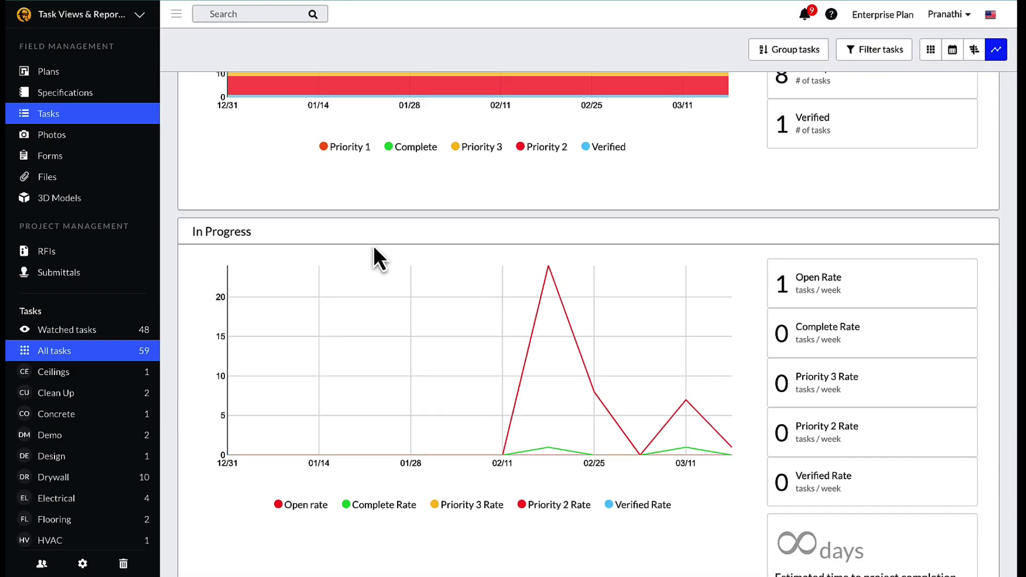
{"action": "scroll", "coordinate": [374, 251], "scroll_direction": "up", "scroll_amount": 15}
{"action": "left_click", "coordinate": [786, 51]}
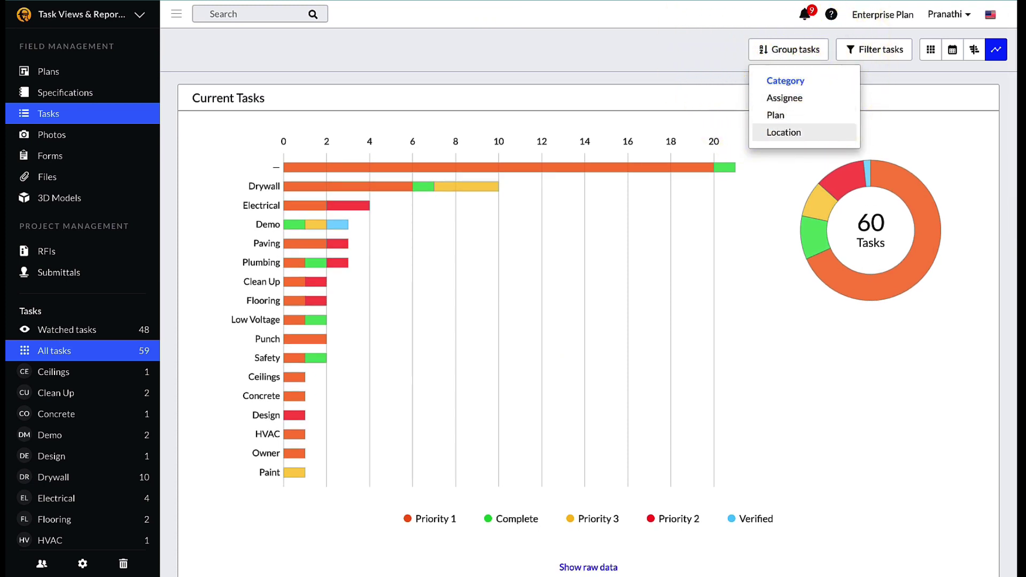
{"action": "left_click", "coordinate": [952, 50]}
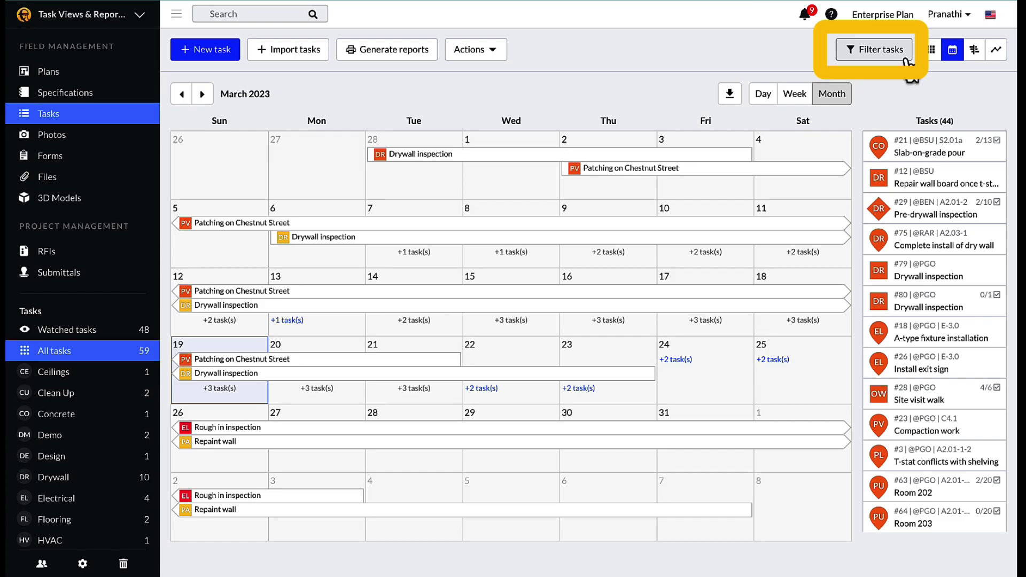
Step: Open and close the task filters, then switch the tasks to the Gantt chart and the analytics charts
{"action": "left_click", "coordinate": [909, 62]}
{"action": "left_click", "coordinate": [634, 39]}
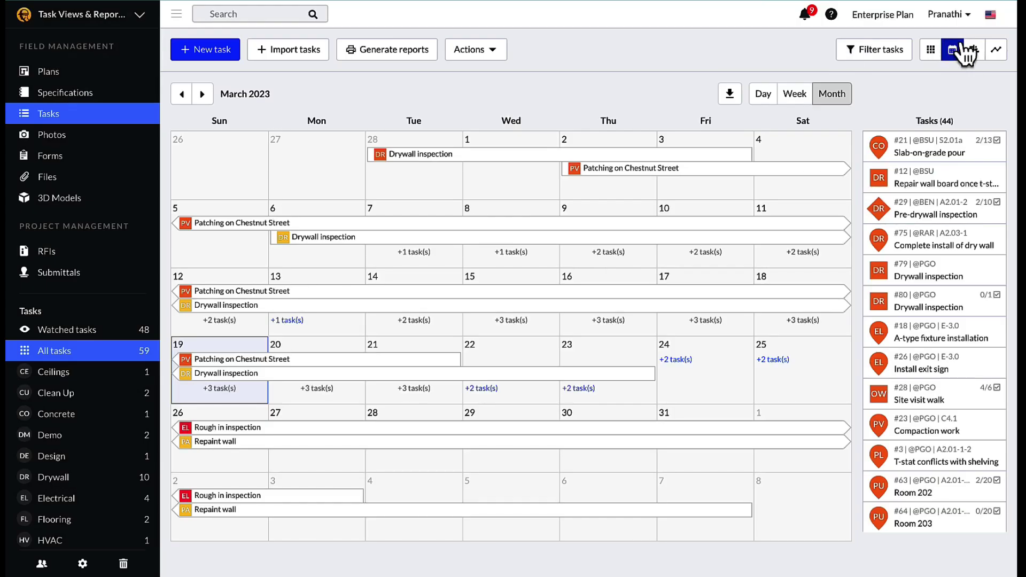
{"action": "left_click", "coordinate": [974, 49]}
{"action": "left_click", "coordinate": [996, 50]}
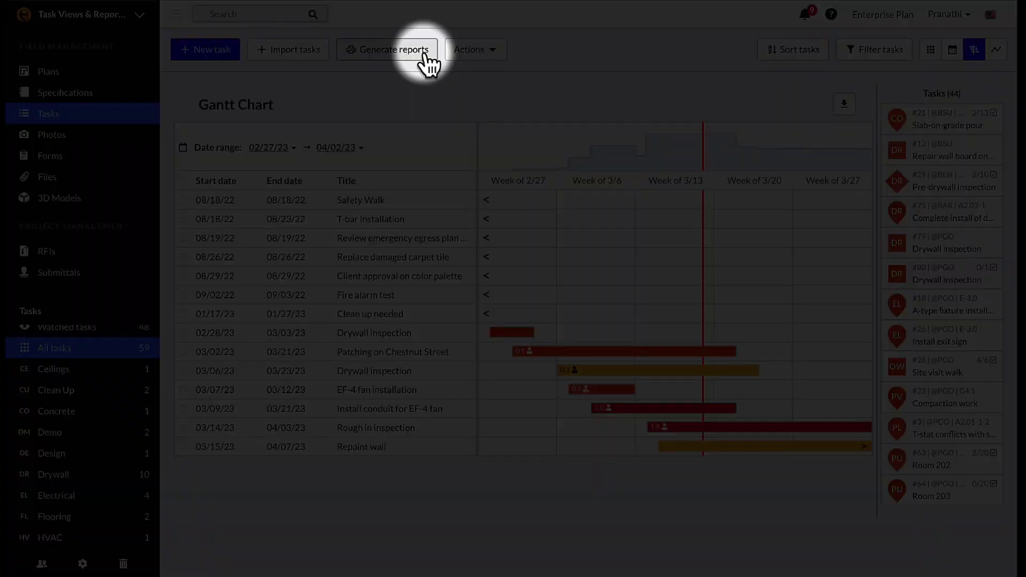
Step: Open the saved reports list and start a new PDF Summary report
{"action": "left_click", "coordinate": [424, 55]}
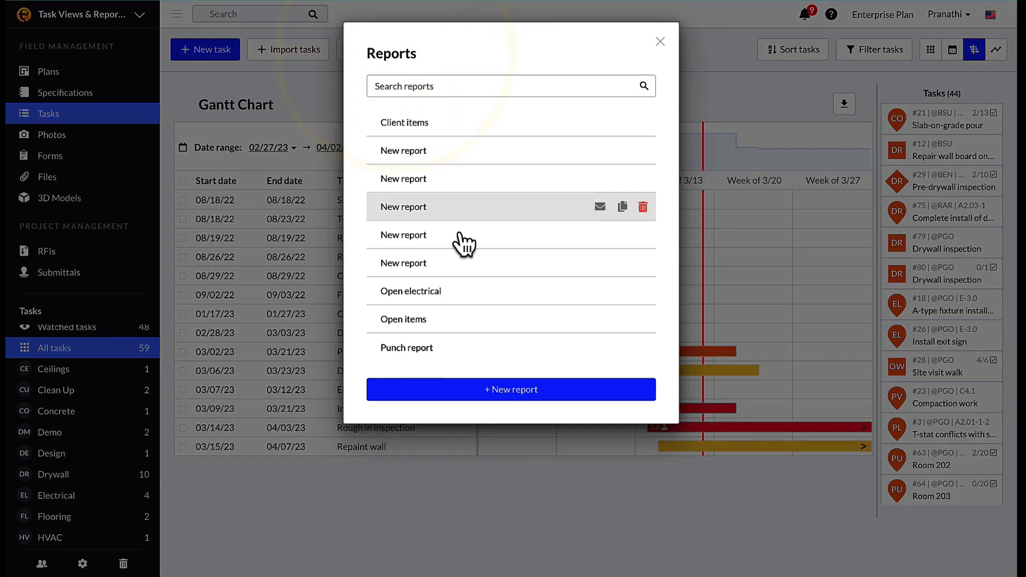
{"action": "left_click", "coordinate": [526, 393]}
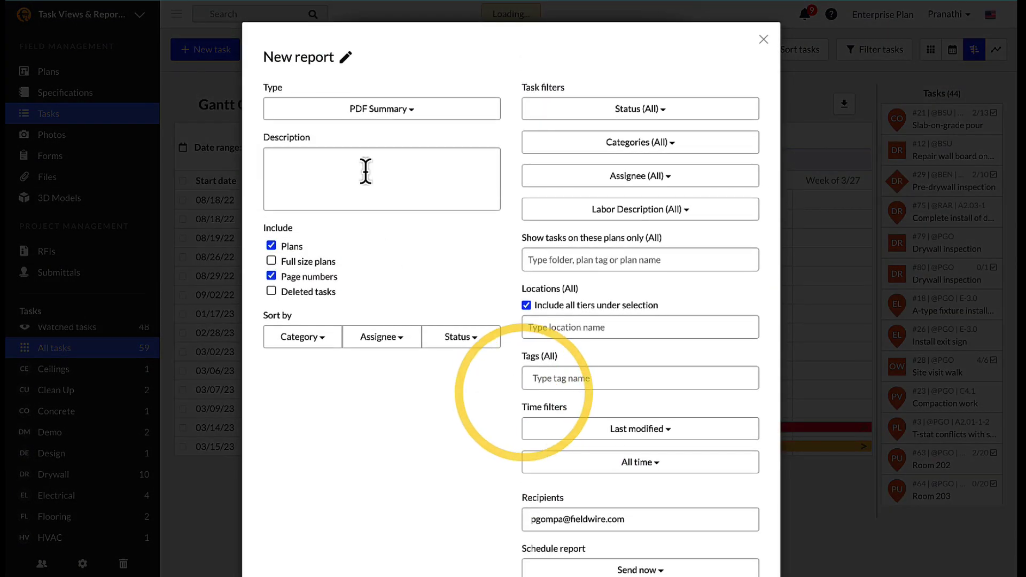
Step: Review the report type choices and the Status, Categories and Assignee filter options
{"action": "left_click", "coordinate": [390, 111]}
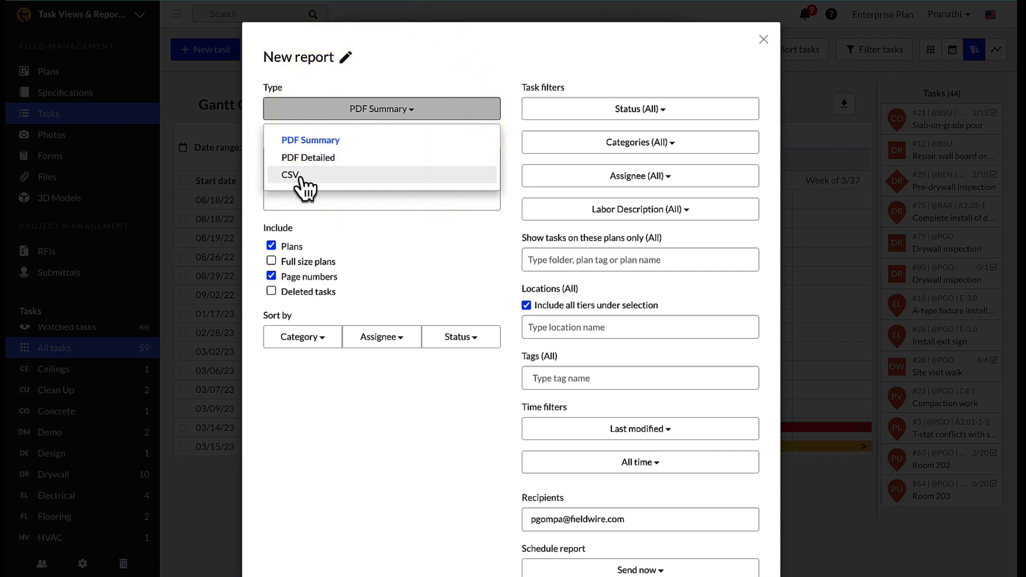
{"action": "left_click", "coordinate": [351, 112]}
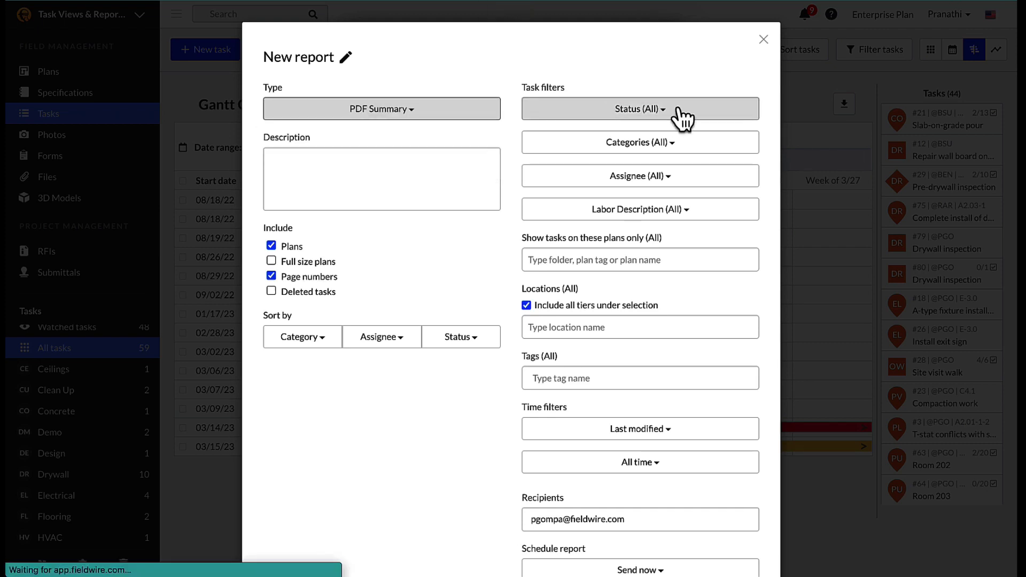
{"action": "left_click", "coordinate": [678, 111]}
{"action": "left_click", "coordinate": [624, 118]}
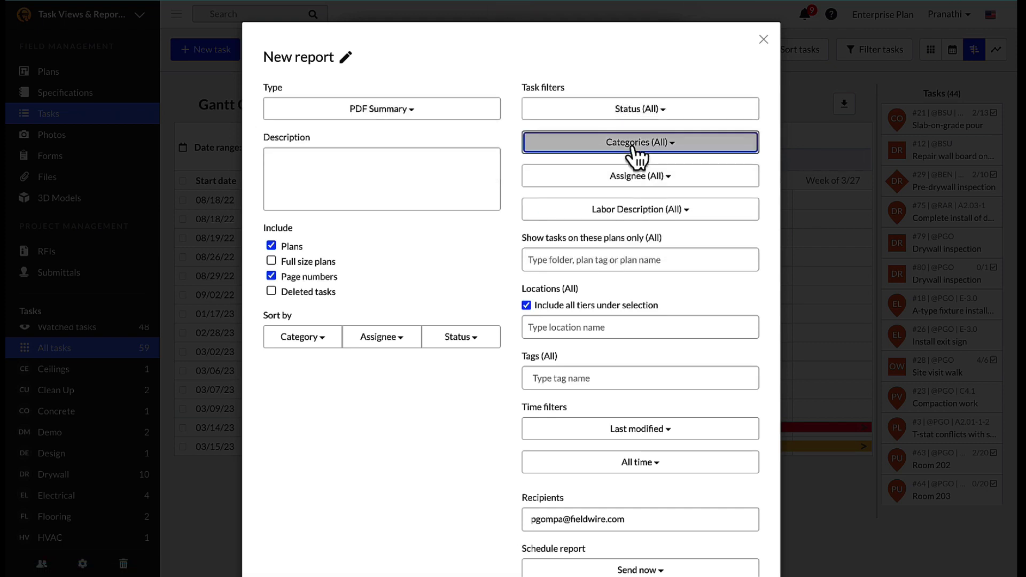
{"action": "left_click", "coordinate": [636, 143]}
{"action": "left_click", "coordinate": [615, 150]}
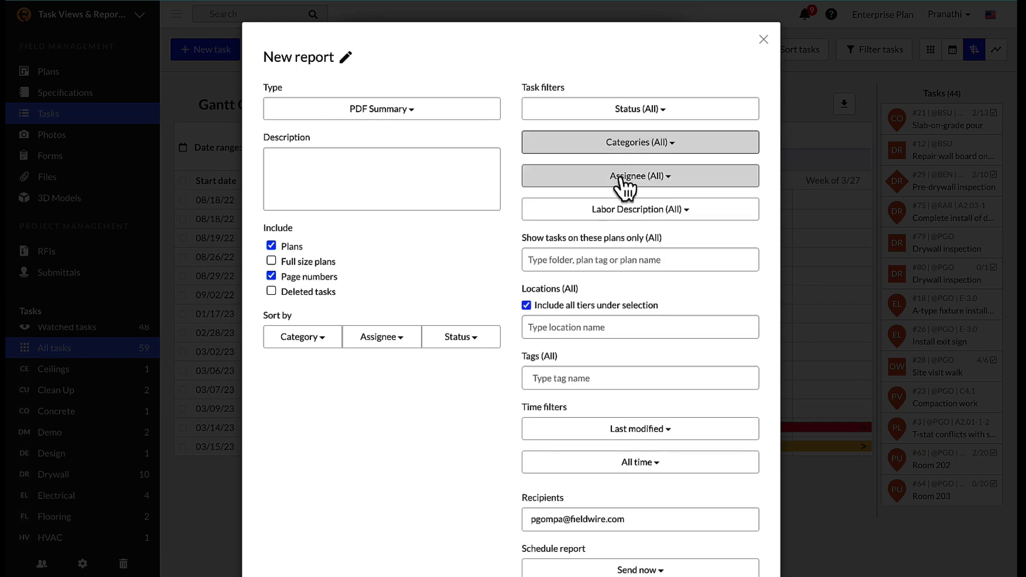
{"action": "left_click", "coordinate": [622, 179]}
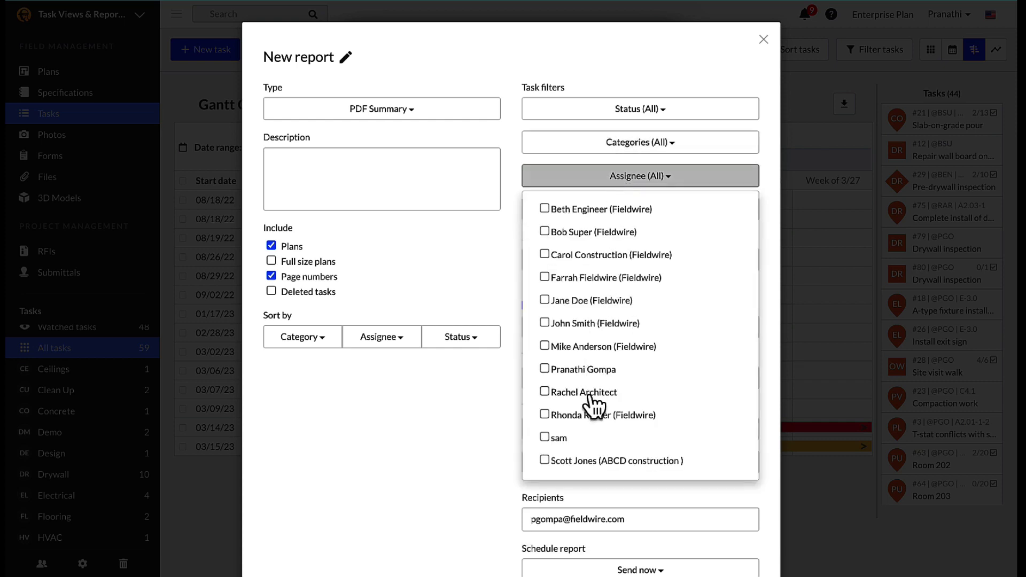
{"action": "left_click", "coordinate": [605, 183]}
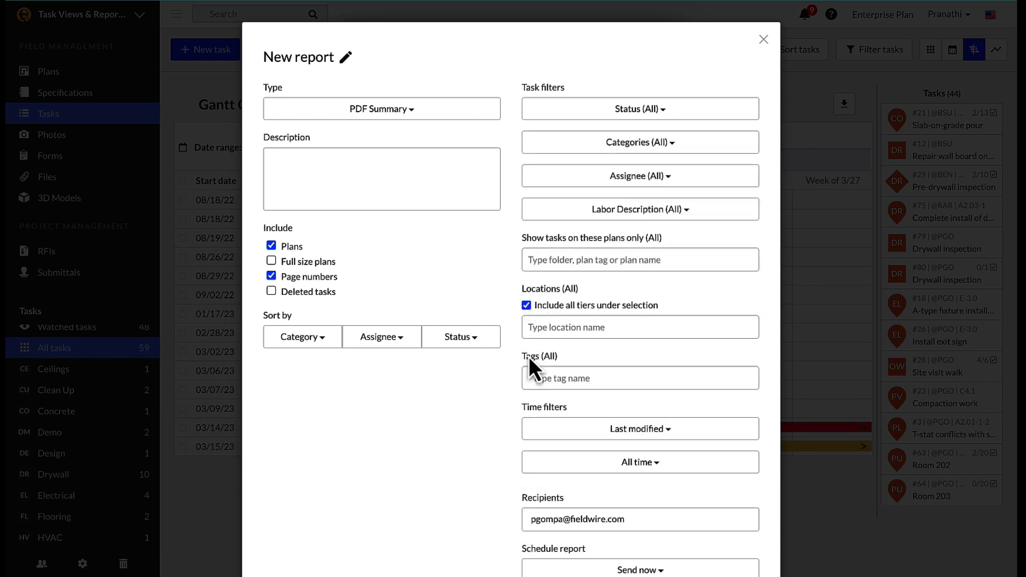
Step: Set the report type to PDF Detailed and look through the Include options
{"action": "left_click", "coordinate": [357, 112]}
{"action": "left_click", "coordinate": [344, 156]}
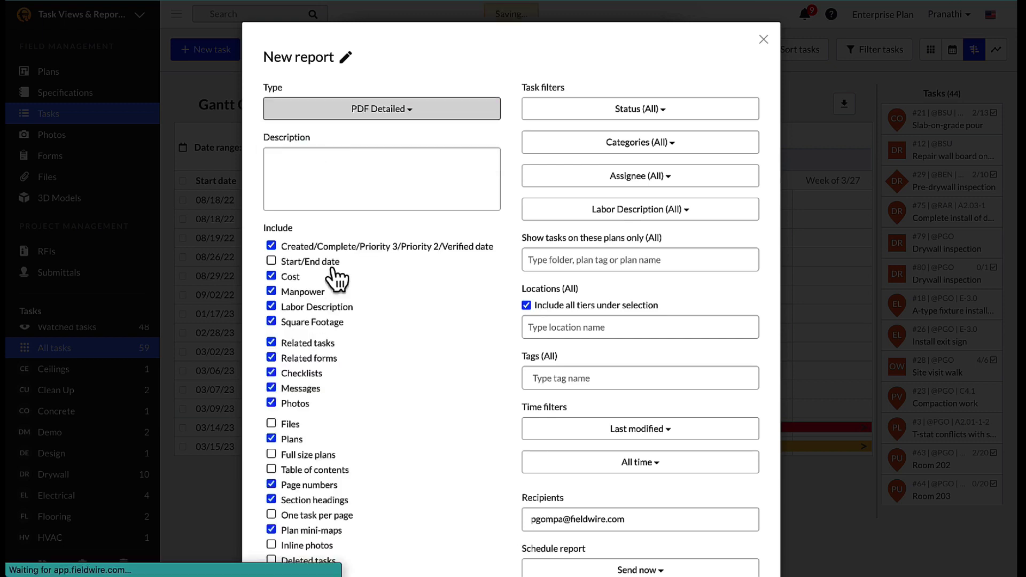
{"action": "scroll", "coordinate": [278, 438], "scroll_direction": "down", "scroll_amount": 3}
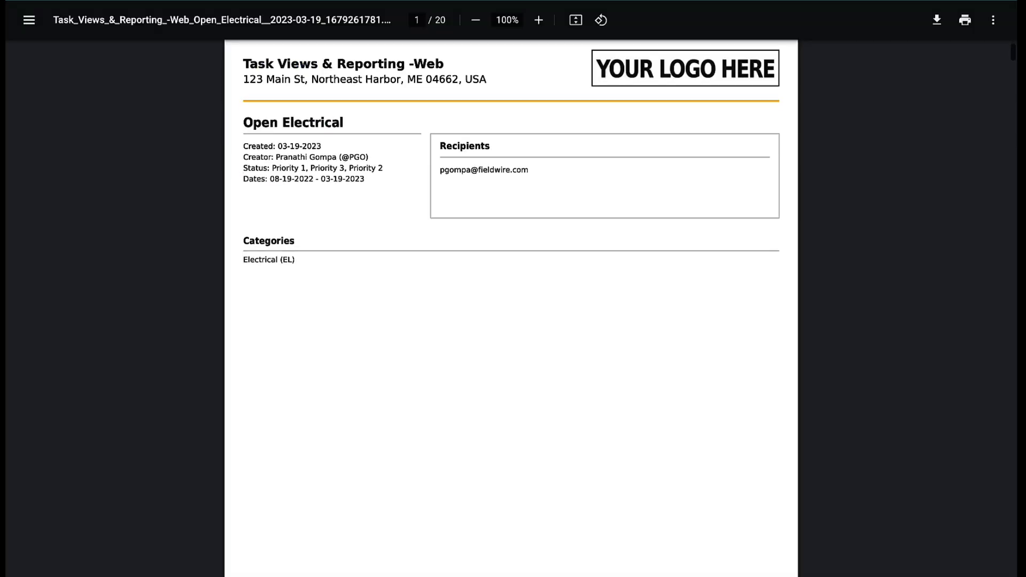
Step: Scroll to task #30's messages and open the attached Firestopping Submittal Package.pdf
{"action": "scroll", "coordinate": [510, 300], "scroll_direction": "down", "scroll_amount": 15}
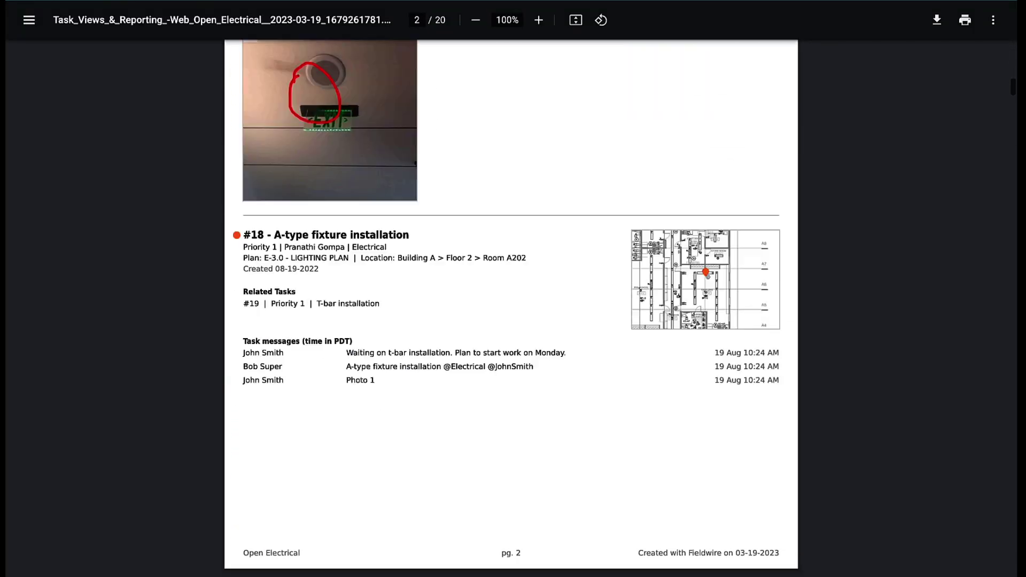
{"action": "scroll", "coordinate": [511, 307], "scroll_direction": "down", "scroll_amount": 3}
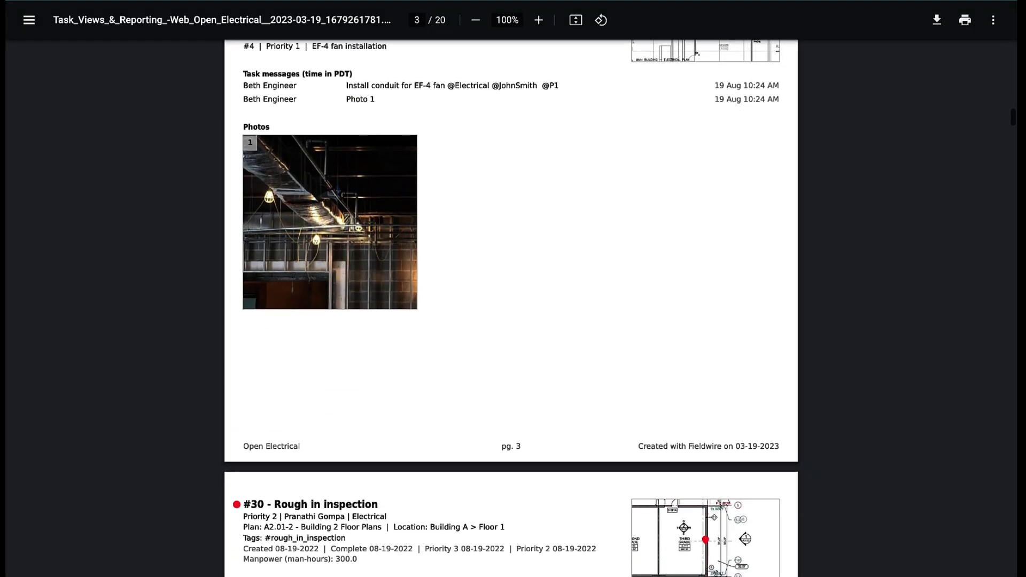
{"action": "scroll", "coordinate": [416, 161], "scroll_direction": "down", "scroll_amount": 10}
{"action": "scroll", "coordinate": [417, 161], "scroll_direction": "up", "scroll_amount": 4}
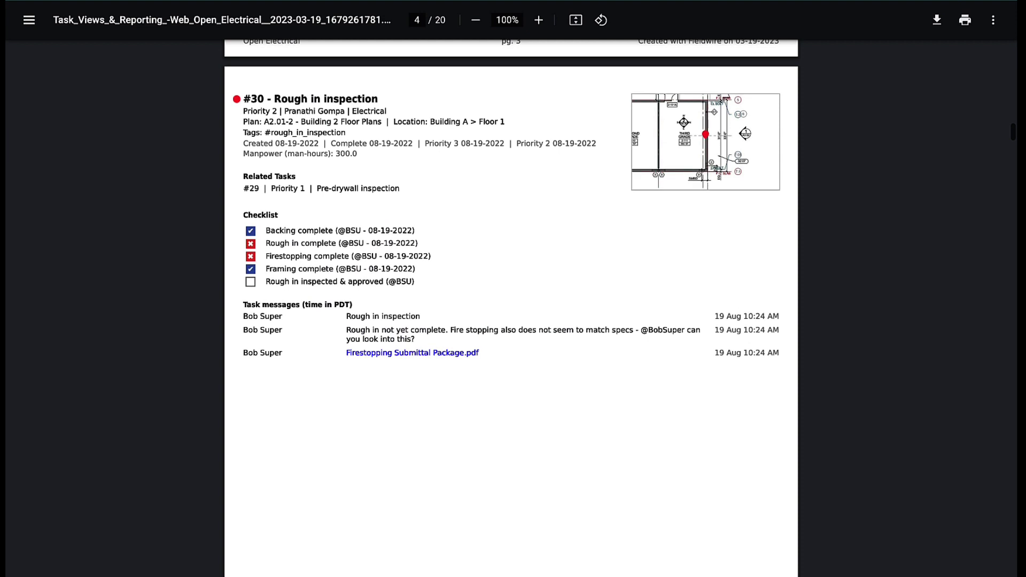
{"action": "scroll", "coordinate": [417, 160], "scroll_direction": "down", "scroll_amount": 4}
{"action": "left_click", "coordinate": [412, 149]}
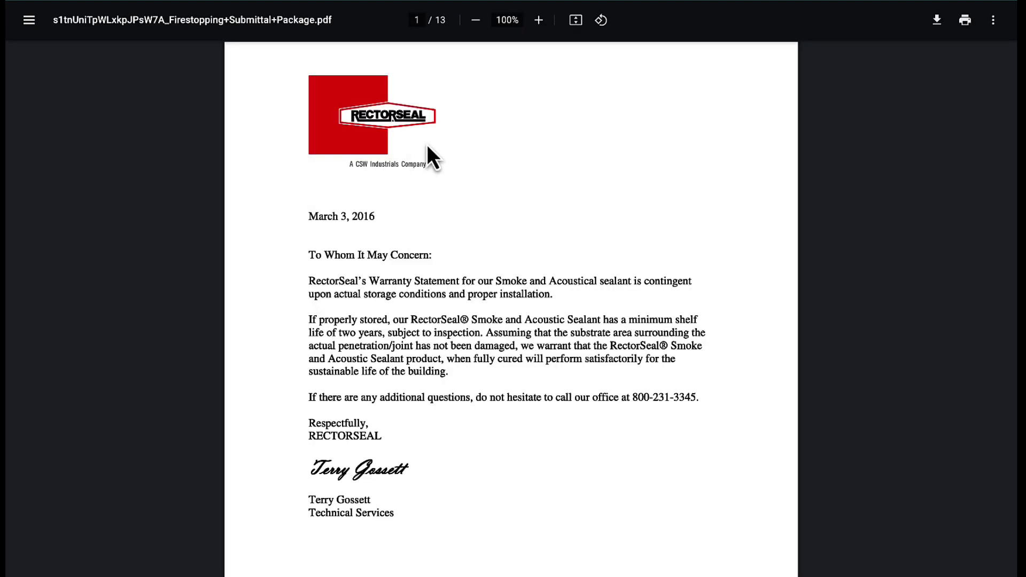
{"action": "scroll", "coordinate": [510, 308], "scroll_direction": "down", "scroll_amount": 4}
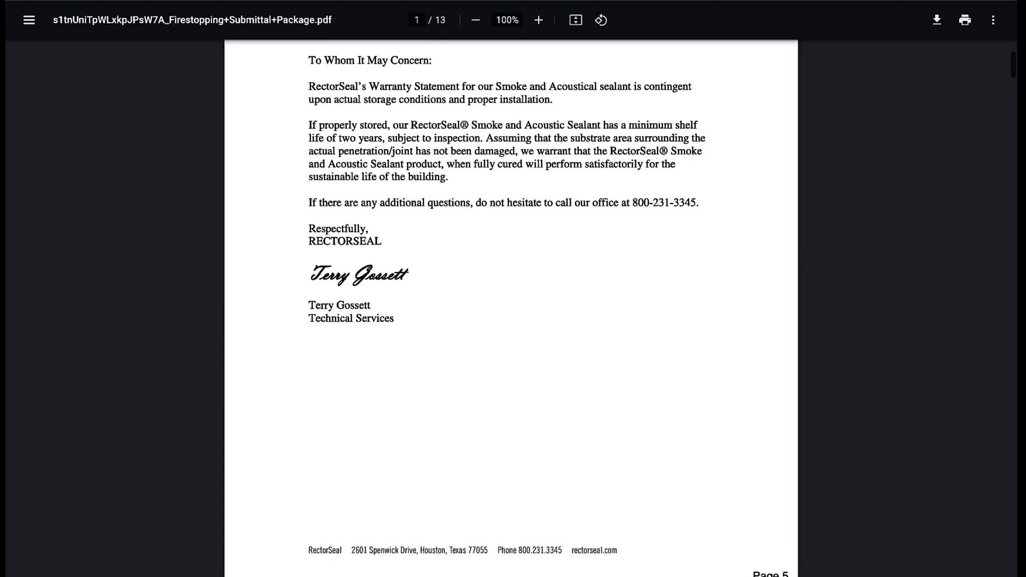
{"action": "scroll", "coordinate": [511, 308], "scroll_direction": "up", "scroll_amount": 3}
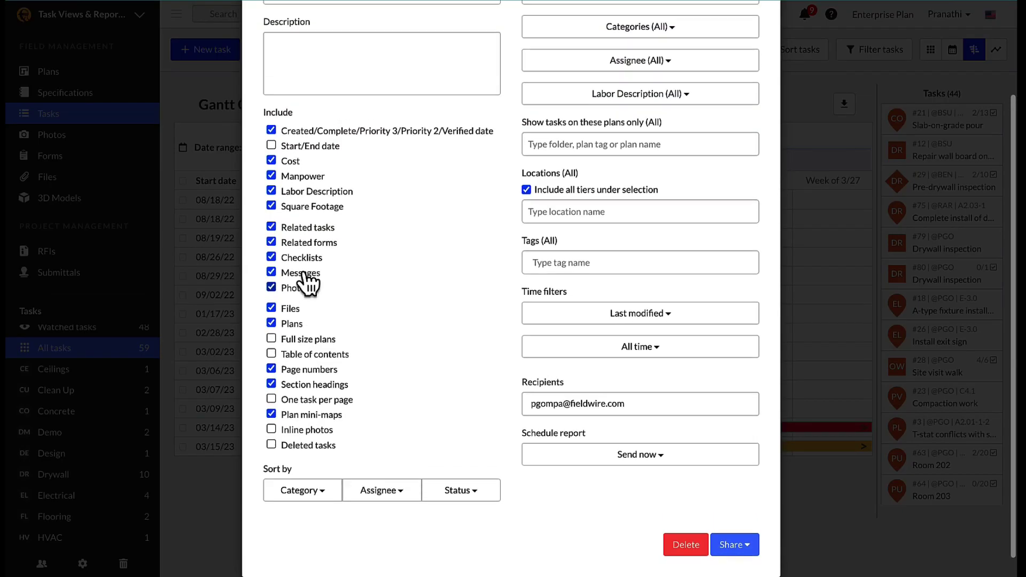
{"action": "scroll", "coordinate": [304, 278], "scroll_direction": "up", "scroll_amount": 3}
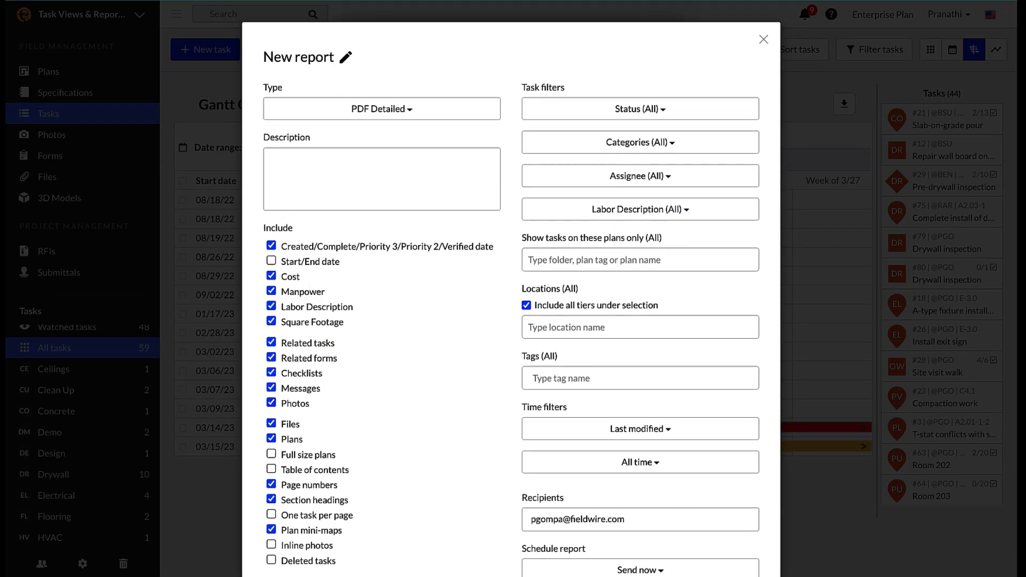
Step: Rename the new PDF report to 'Open Electrical'
{"action": "left_click", "coordinate": [345, 57]}
{"action": "type", "text": "Open Electrical"}
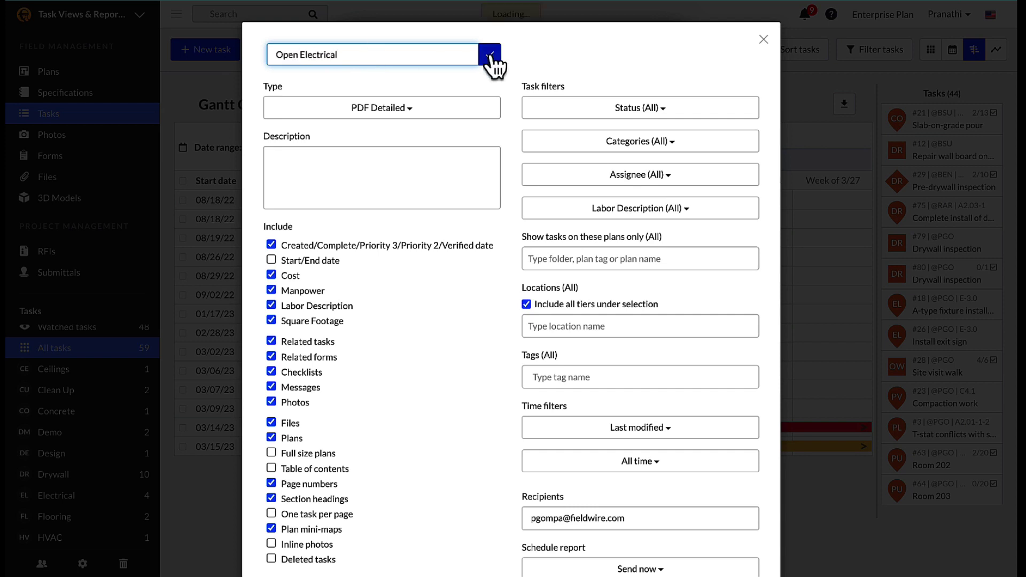
{"action": "left_click", "coordinate": [489, 54]}
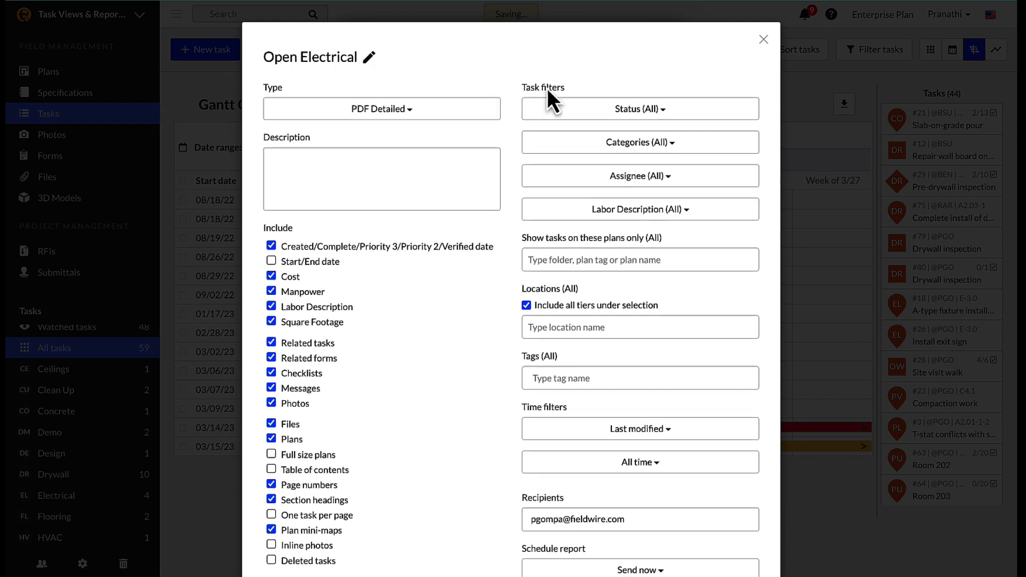
Step: Filter the report to exclude Complete and Verified statuses and include only the Electrical category
{"action": "left_click", "coordinate": [620, 107]}
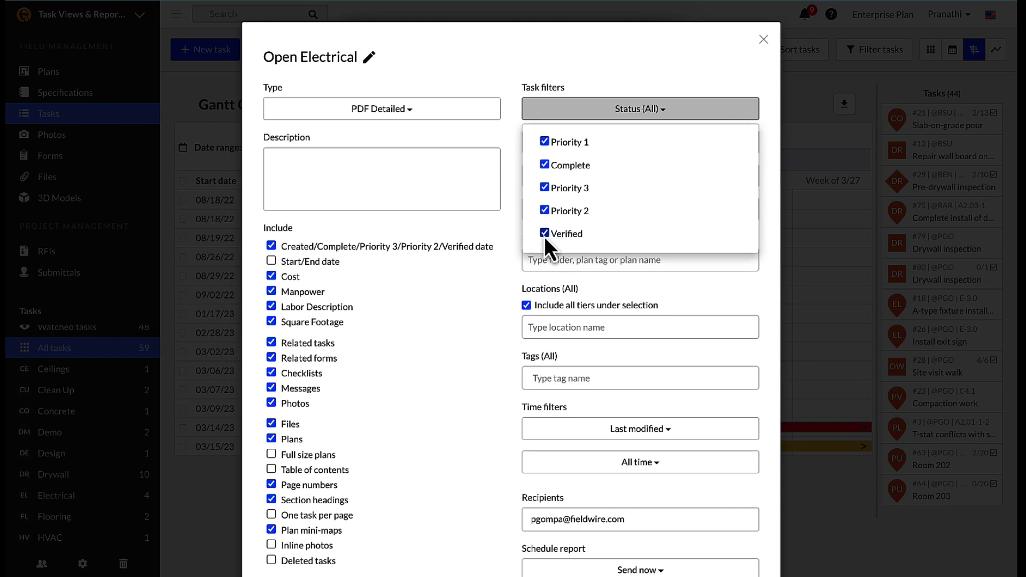
{"action": "left_click", "coordinate": [544, 164]}
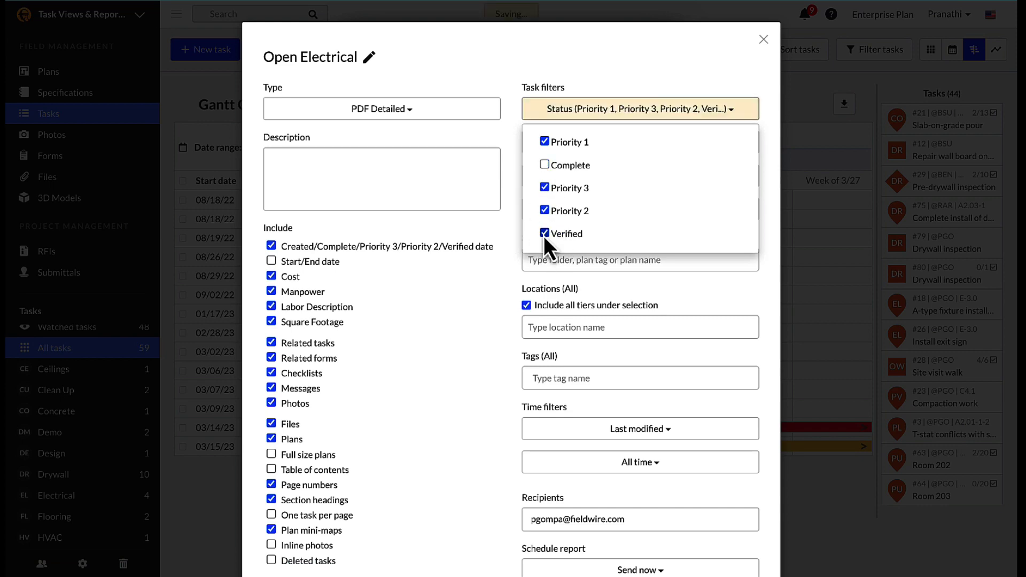
{"action": "left_click", "coordinate": [544, 234]}
{"action": "left_click", "coordinate": [602, 110]}
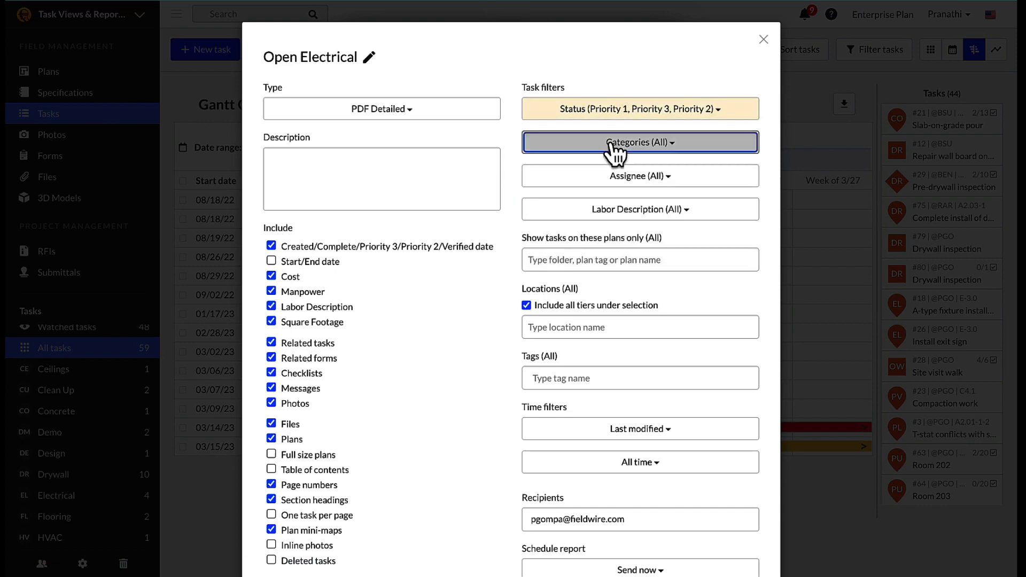
{"action": "left_click", "coordinate": [588, 144]}
{"action": "left_click", "coordinate": [570, 304]}
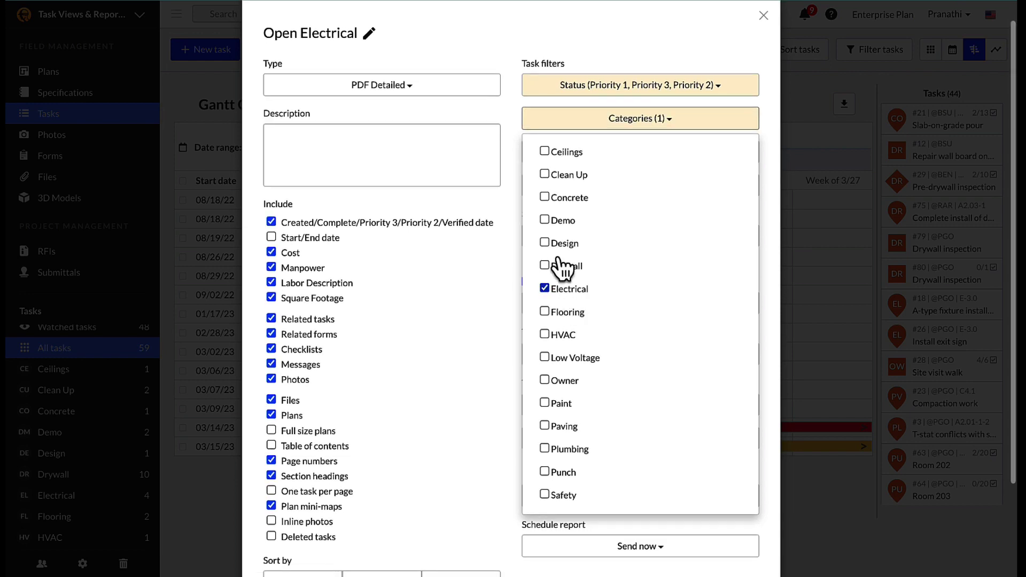
{"action": "left_click", "coordinate": [646, 41]}
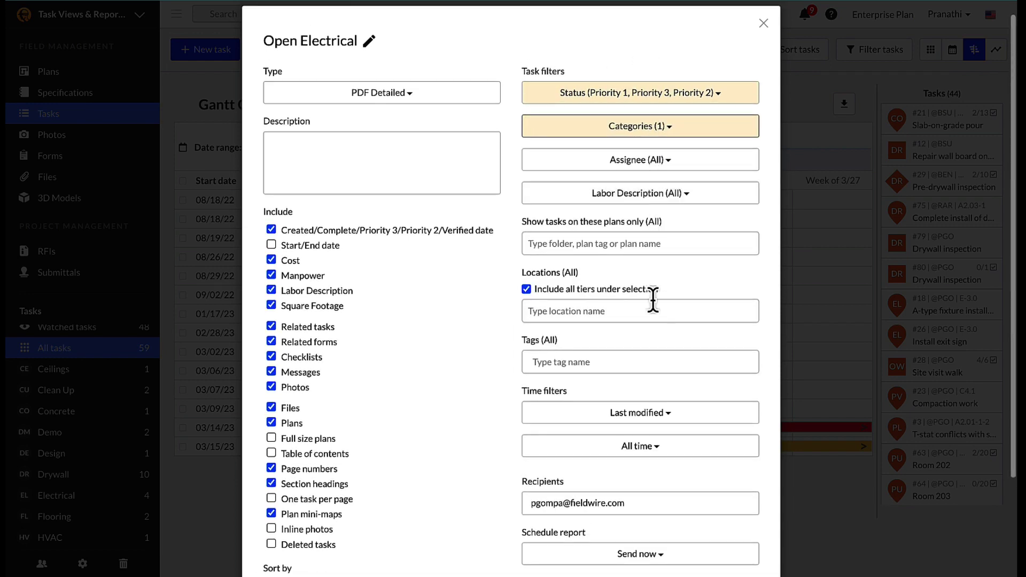
{"action": "scroll", "coordinate": [650, 334], "scroll_direction": "down", "scroll_amount": 2}
{"action": "scroll", "coordinate": [650, 335], "scroll_direction": "down", "scroll_amount": 1}
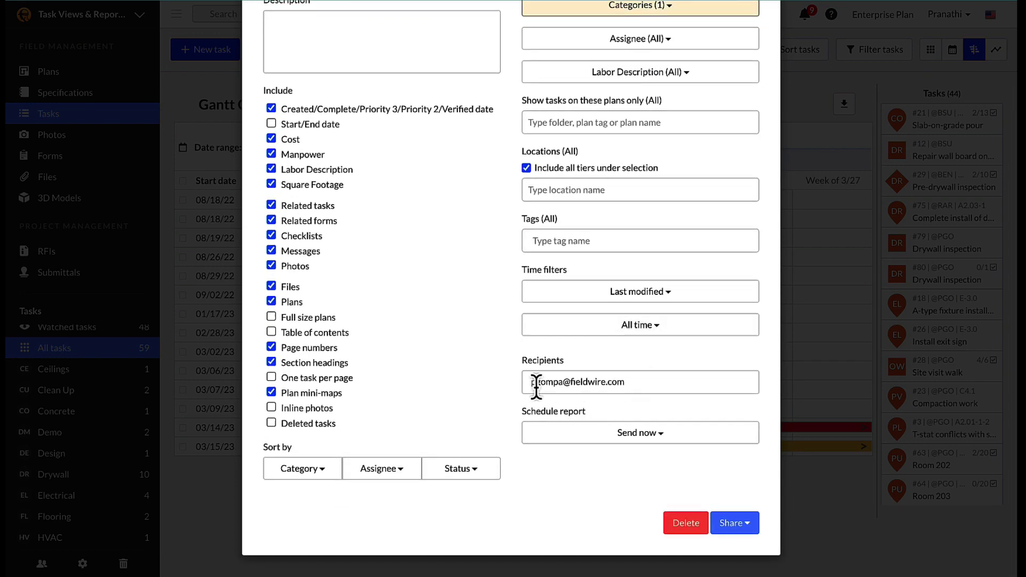
{"action": "left_click", "coordinate": [634, 384]}
Step: Download the Open Electrical report via the Share menu
{"action": "scroll", "coordinate": [712, 492], "scroll_direction": "up", "scroll_amount": 1}
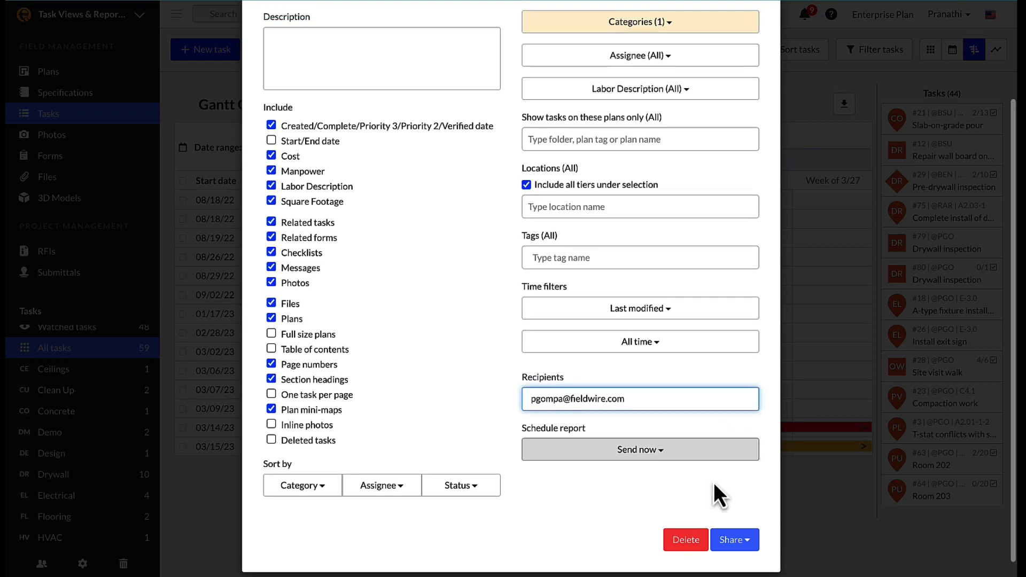
{"action": "left_click", "coordinate": [736, 544]}
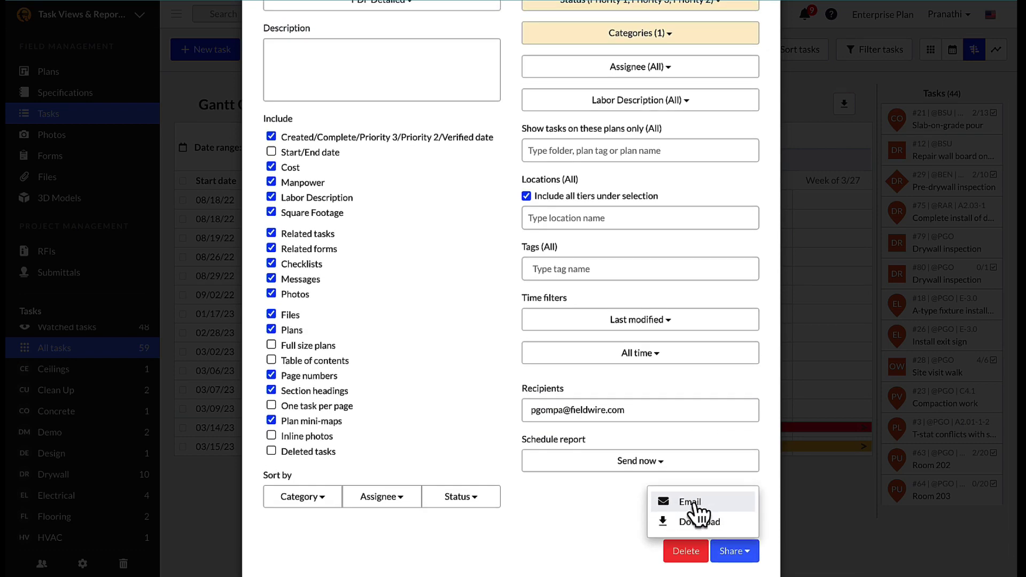
{"action": "scroll", "coordinate": [694, 513], "scroll_direction": "down", "scroll_amount": 1}
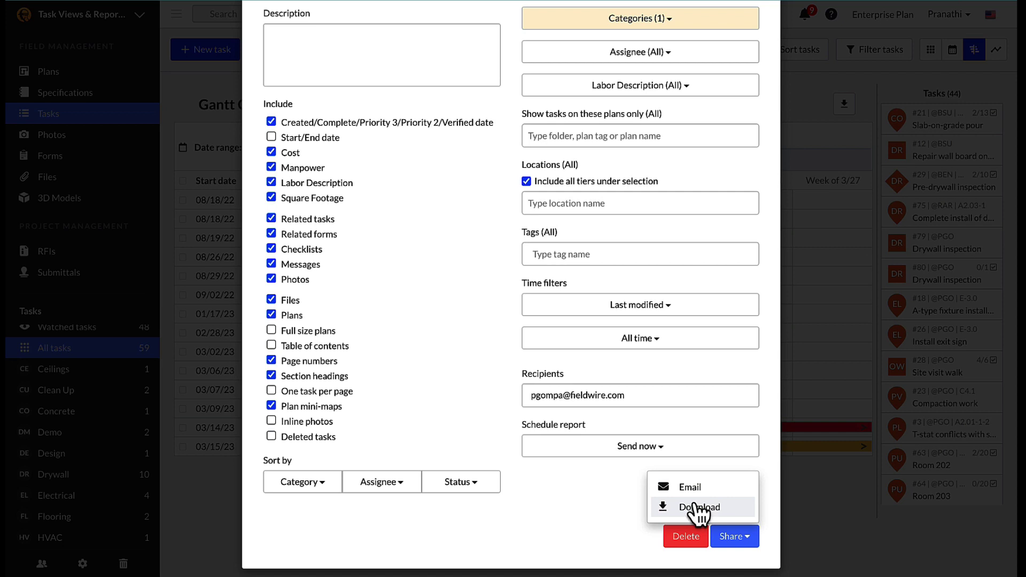
{"action": "left_click", "coordinate": [696, 508]}
Step: Schedule the report to send monthly on day 6, after briefly trying weekly with Tuesday and Wednesday
{"action": "scroll", "coordinate": [621, 506], "scroll_direction": "down", "scroll_amount": 1}
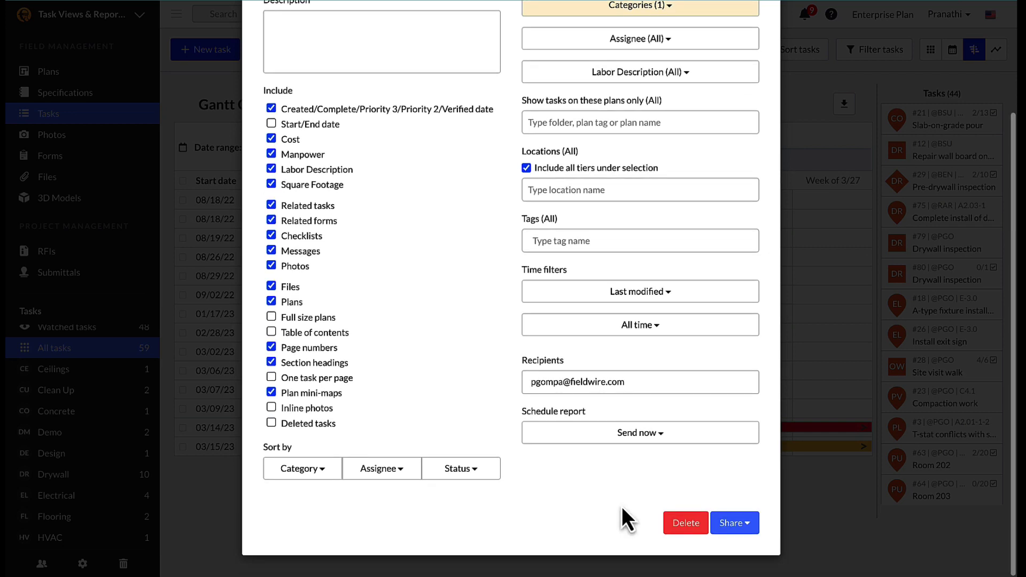
{"action": "left_click", "coordinate": [636, 441]}
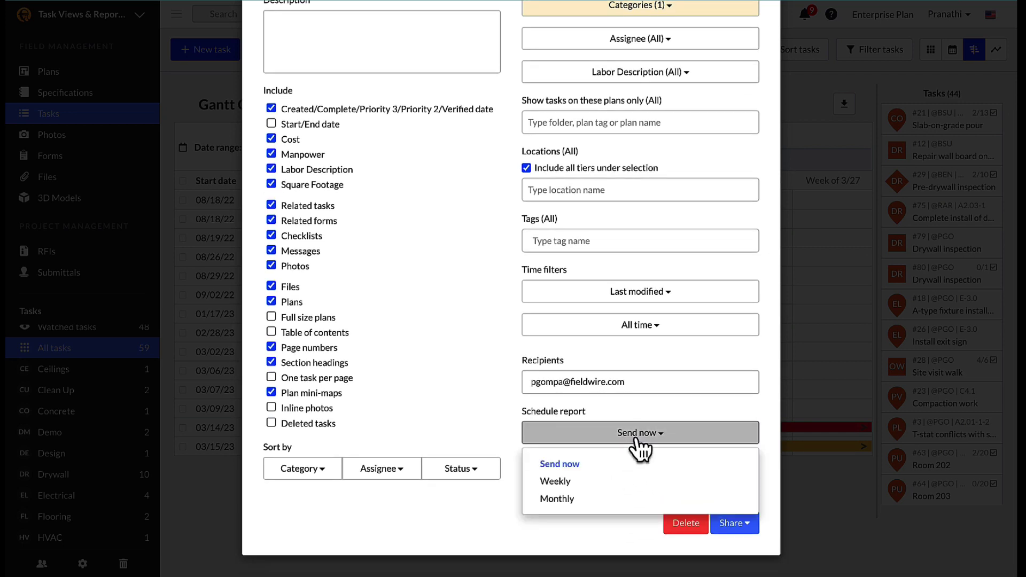
{"action": "left_click", "coordinate": [575, 483]}
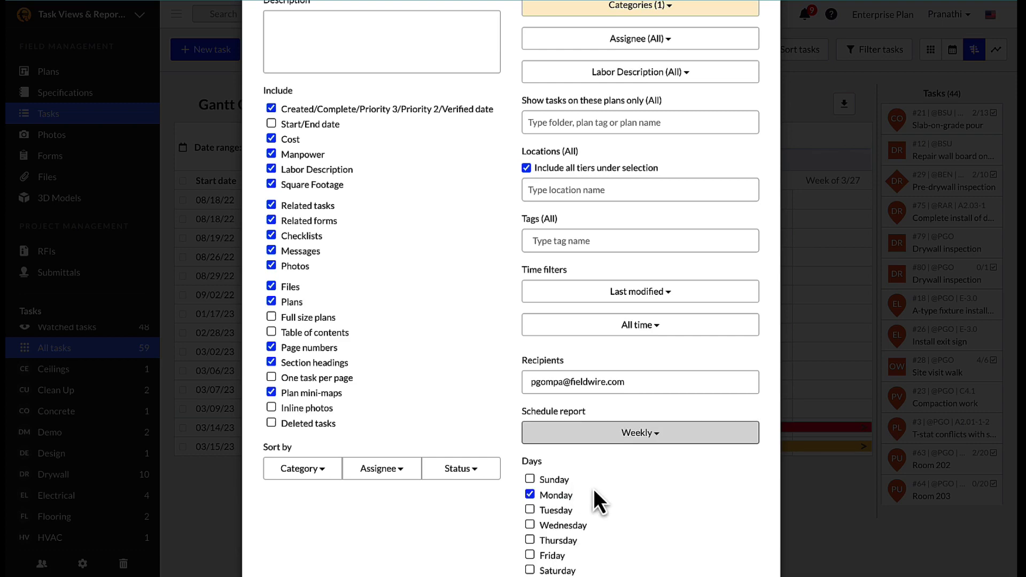
{"action": "scroll", "coordinate": [587, 531], "scroll_direction": "down", "scroll_amount": 2}
{"action": "left_click", "coordinate": [530, 412]}
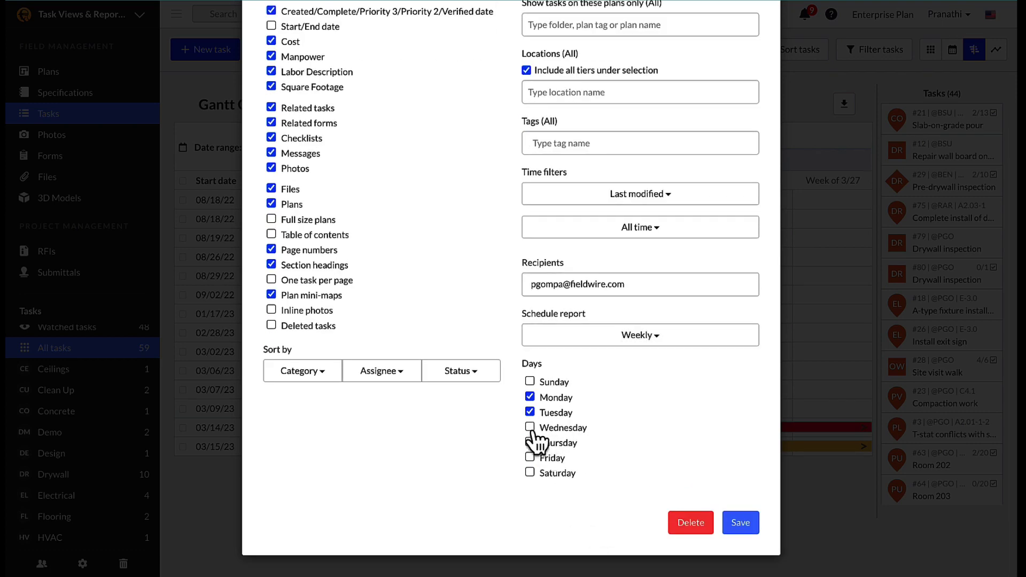
{"action": "left_click", "coordinate": [530, 427]}
{"action": "left_click", "coordinate": [663, 337]}
{"action": "left_click", "coordinate": [568, 401]}
{"action": "left_click", "coordinate": [618, 474]}
{"action": "scroll", "coordinate": [534, 502], "scroll_direction": "down", "scroll_amount": 3}
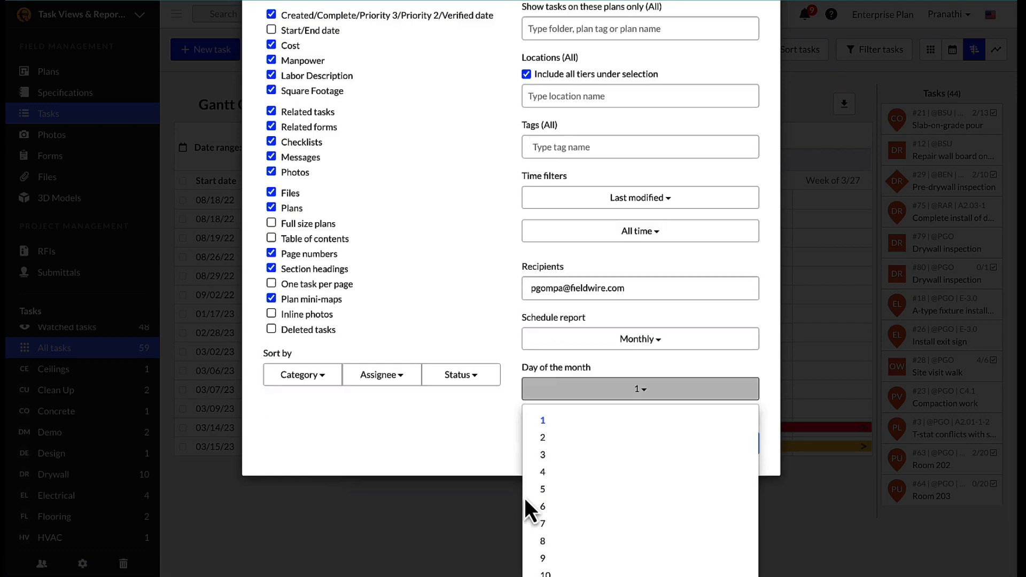
{"action": "left_click", "coordinate": [543, 367]}
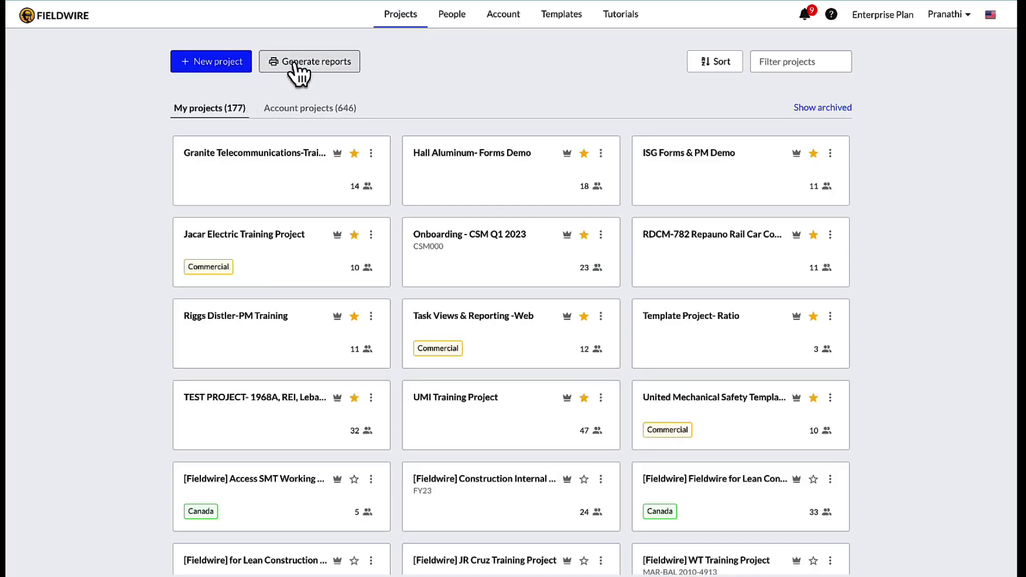
Step: Start a new account .csv report from Generate reports, keeping the 12 starred projects selected
{"action": "left_click", "coordinate": [296, 64]}
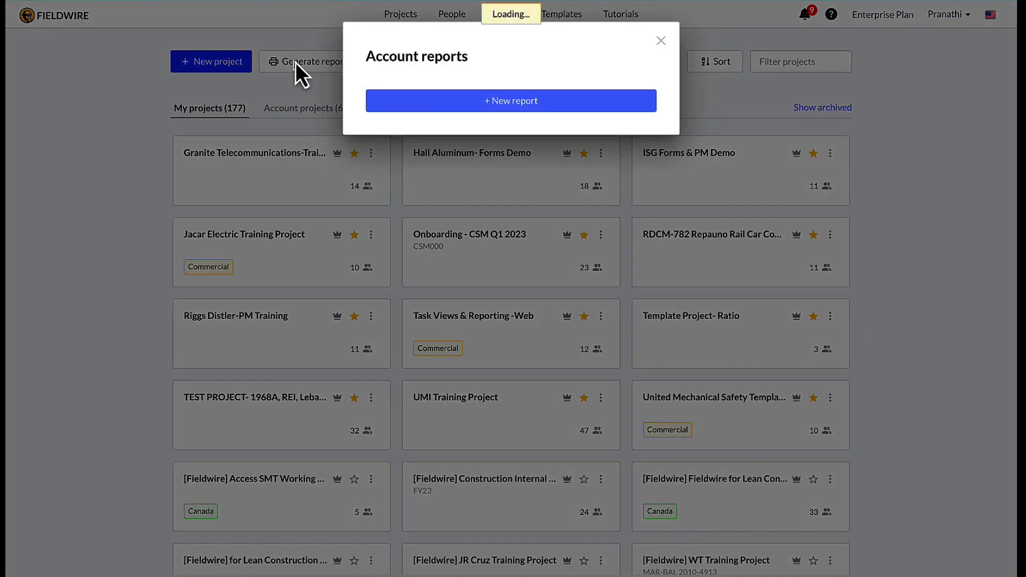
{"action": "left_click", "coordinate": [489, 521]}
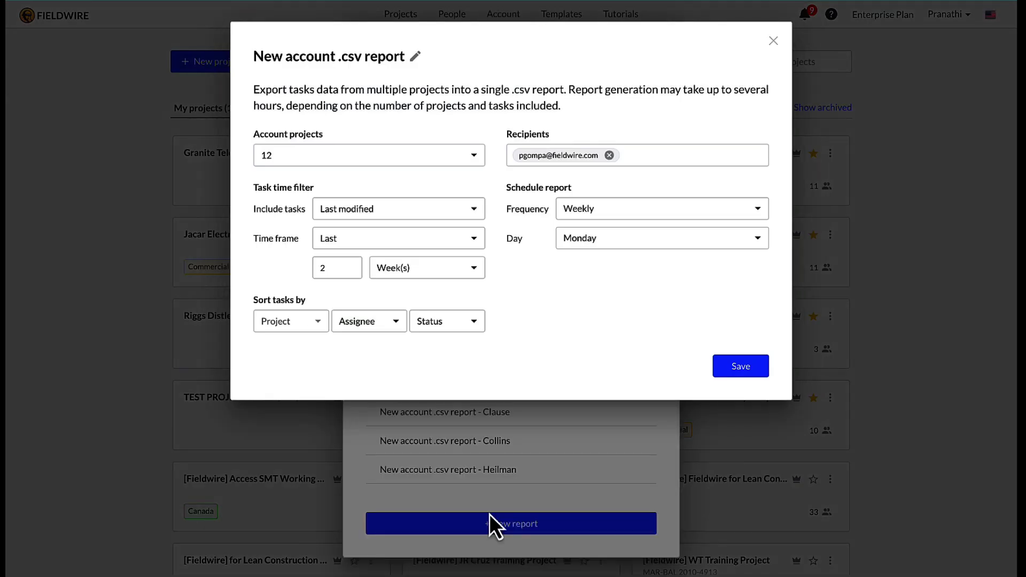
{"action": "left_click", "coordinate": [427, 155]}
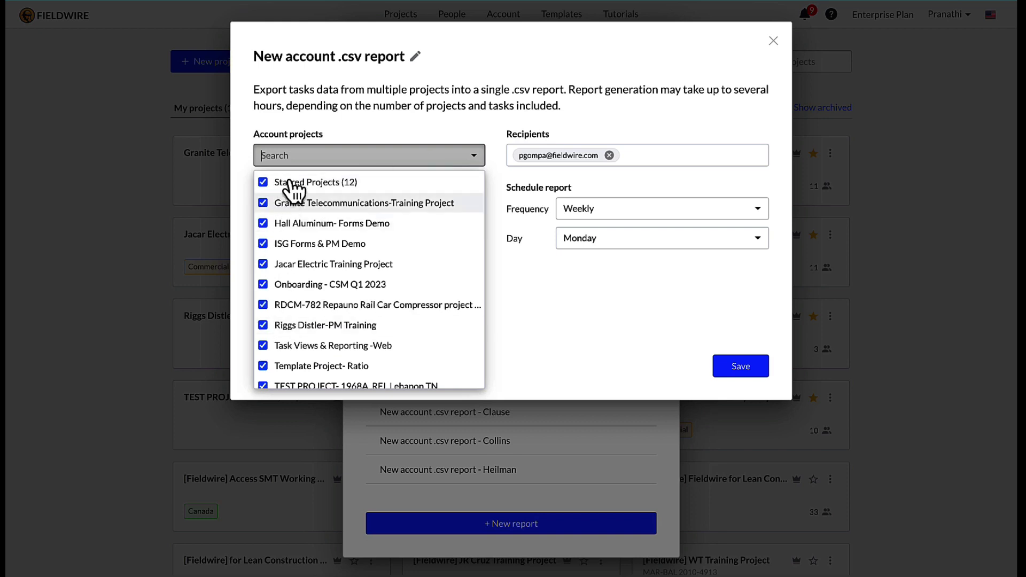
{"action": "left_click", "coordinate": [414, 158]}
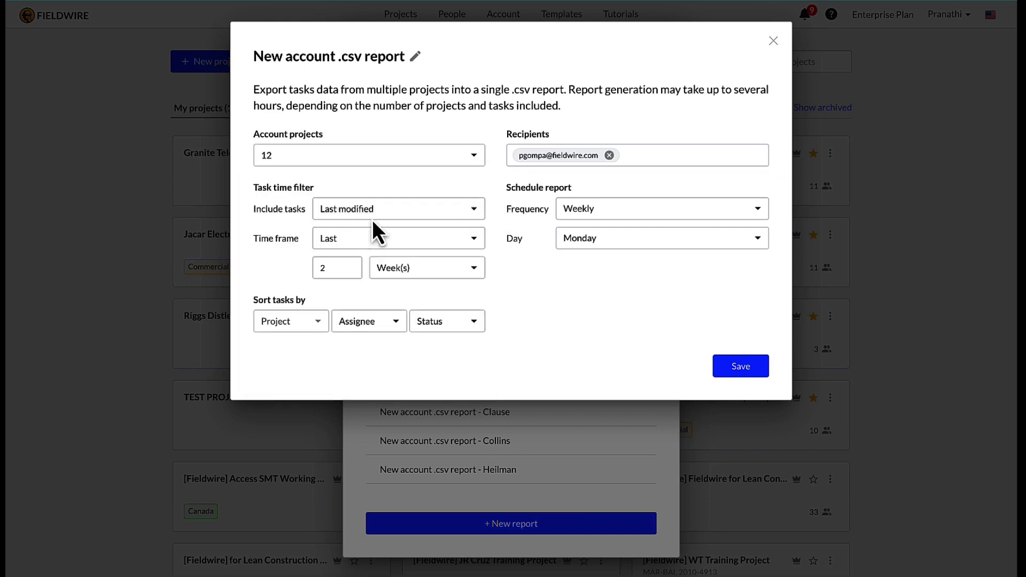